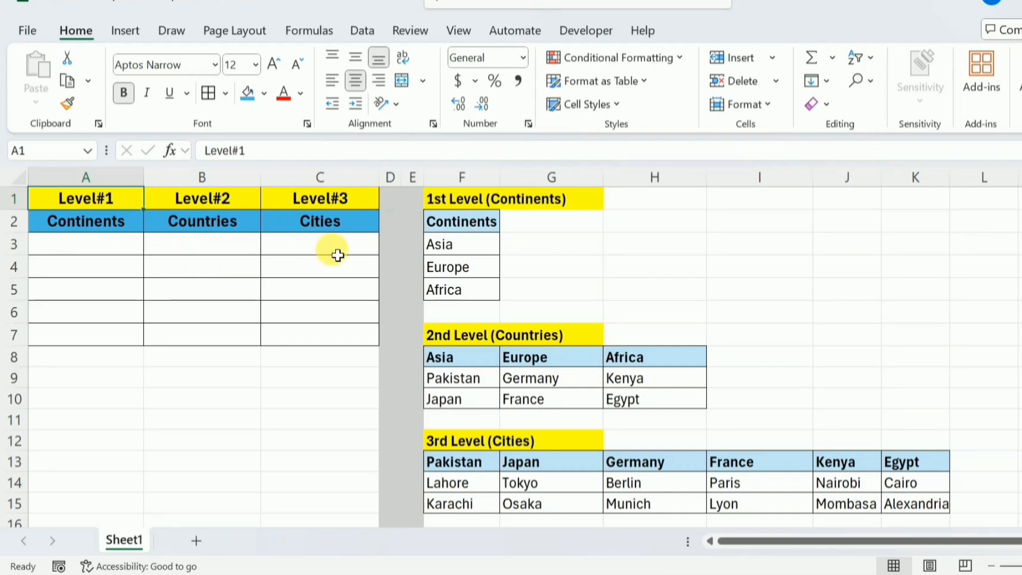
Step: Add list data validation to the Continents cells A3:A7, using the continent names in F3:F5 as the source
{"action": "key", "text": "Down"}
{"action": "key", "text": "Down"}
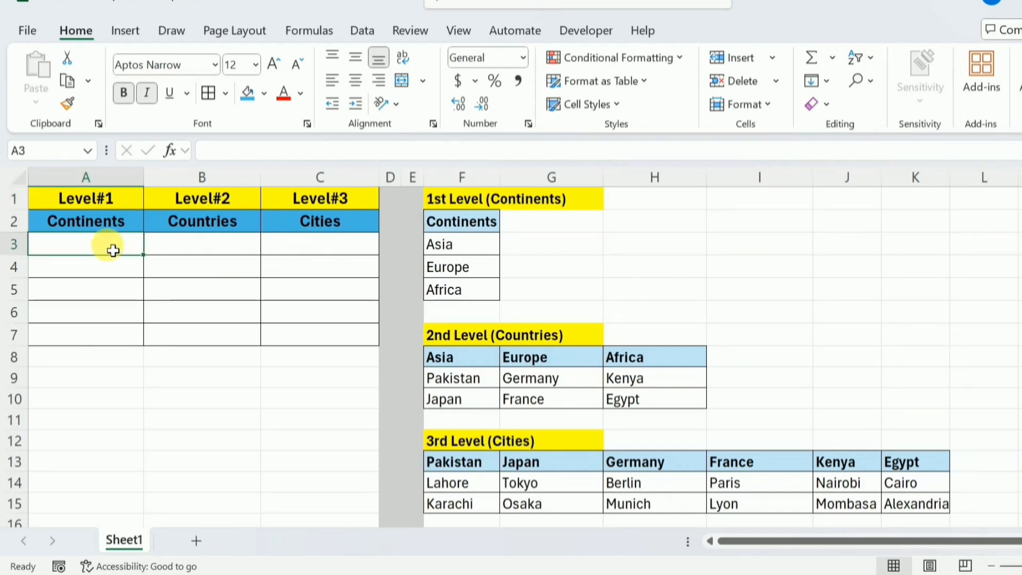
{"action": "left_click_drag", "start_coordinate": [112, 246], "coordinate": [114, 339]}
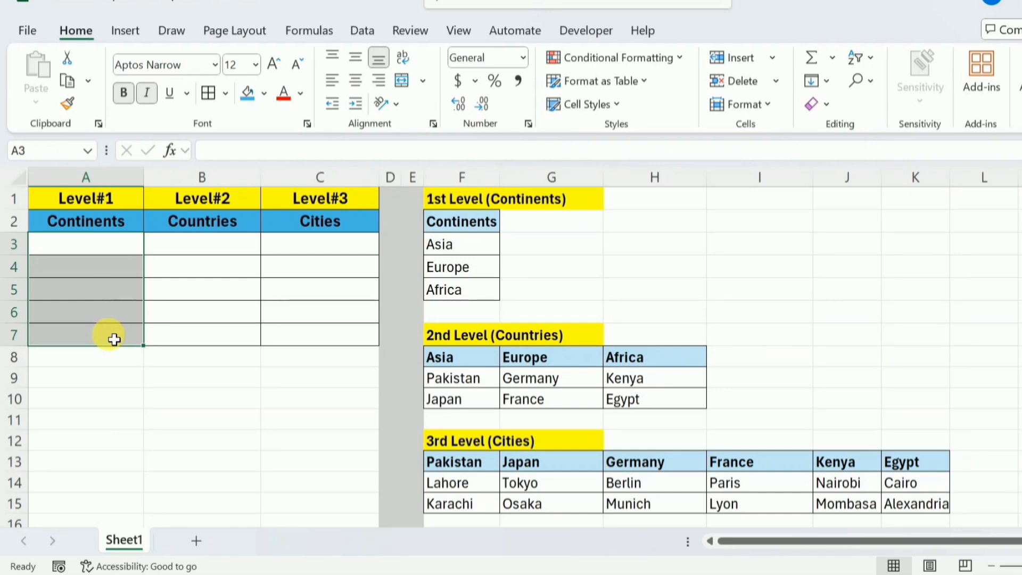
{"action": "left_click", "coordinate": [360, 36]}
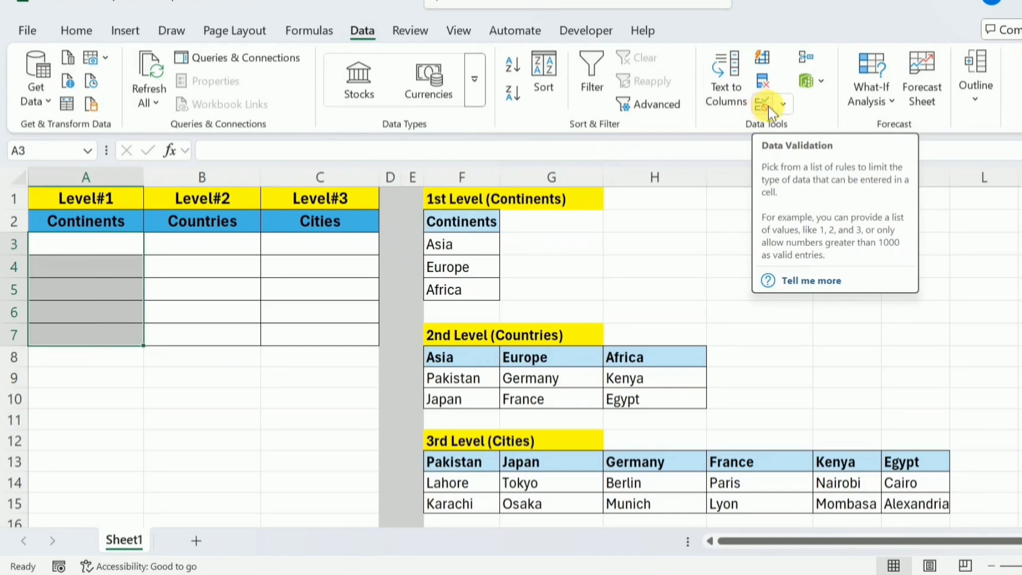
{"action": "left_click", "coordinate": [782, 106]}
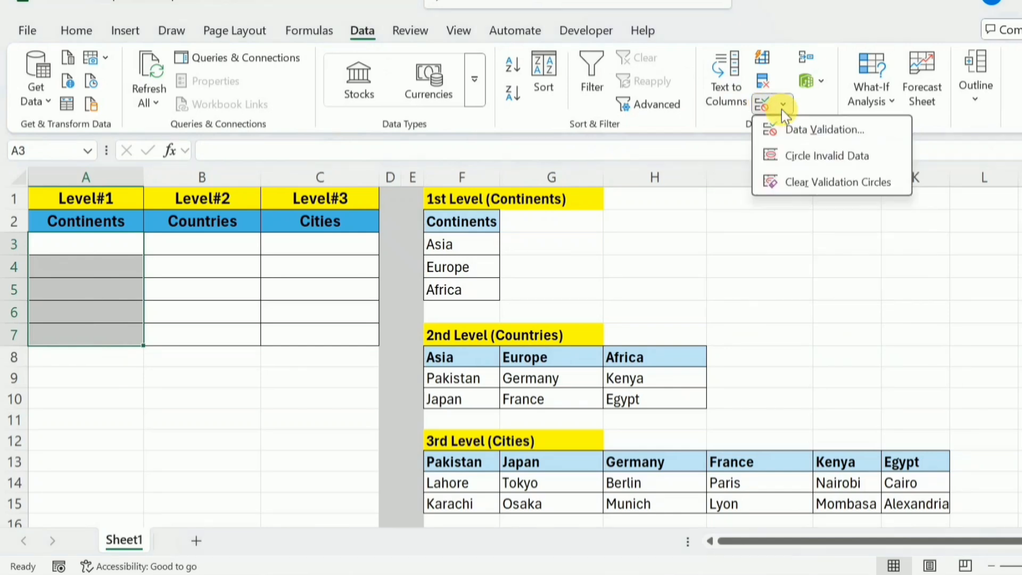
{"action": "left_click", "coordinate": [820, 133]}
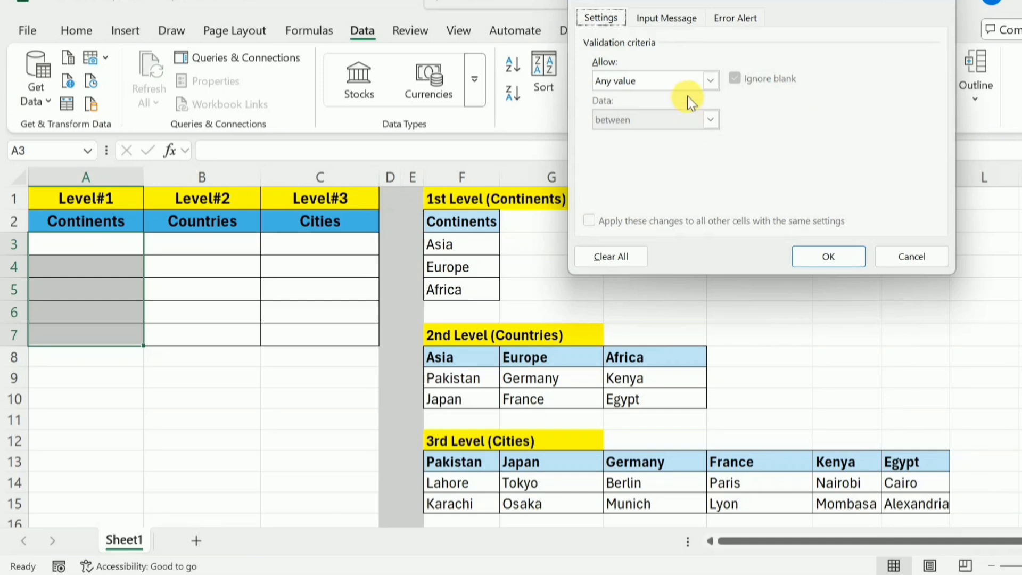
{"action": "left_click", "coordinate": [711, 81]}
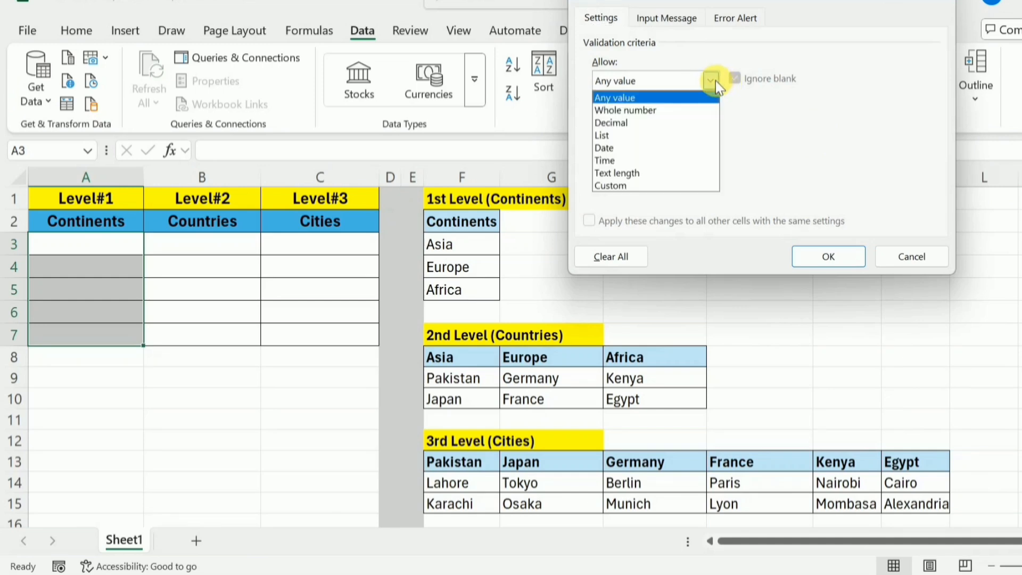
{"action": "left_click", "coordinate": [649, 135]}
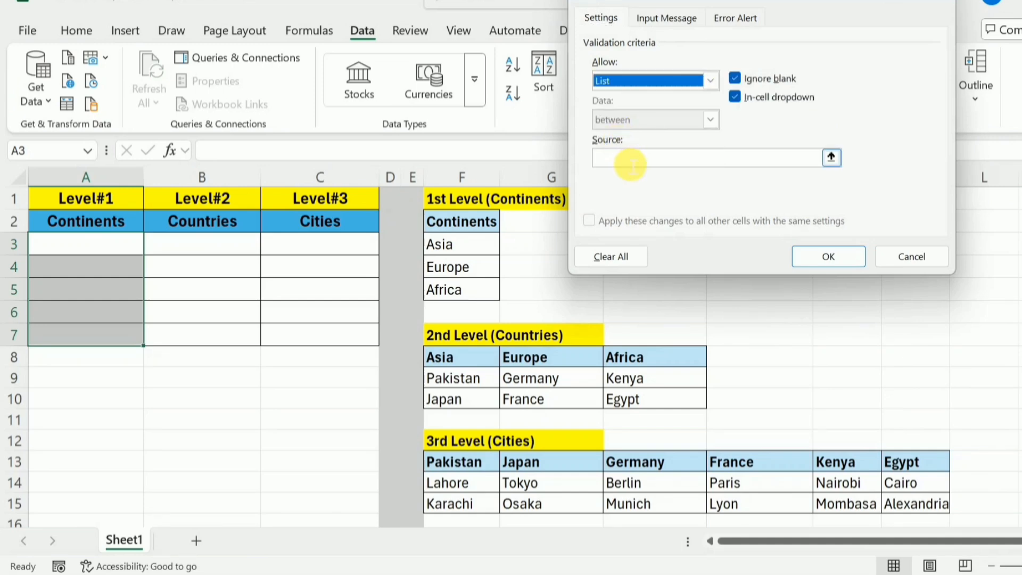
{"action": "left_click", "coordinate": [624, 158]}
{"action": "left_click_drag", "start_coordinate": [486, 245], "coordinate": [476, 289]}
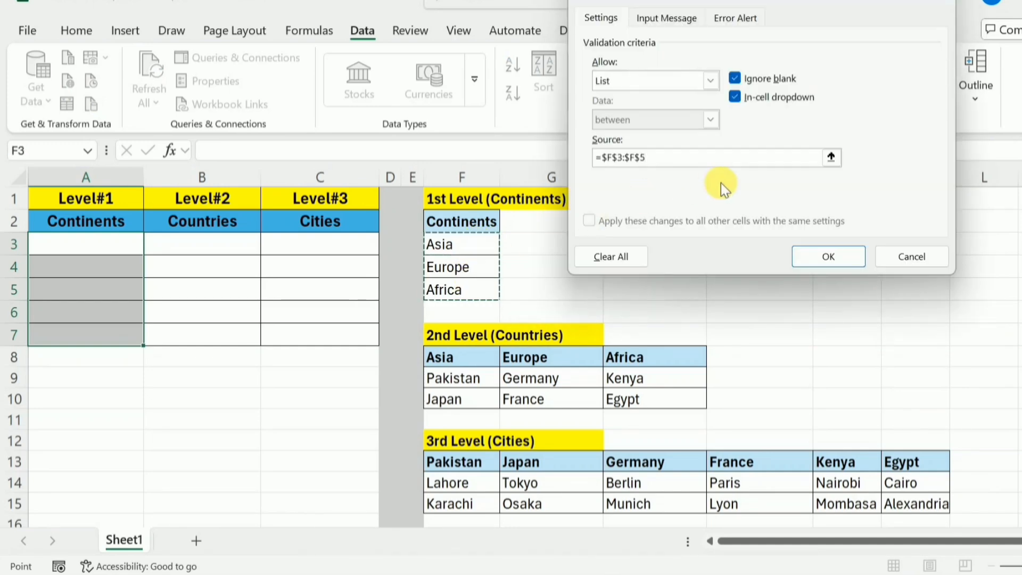
{"action": "left_click", "coordinate": [839, 261]}
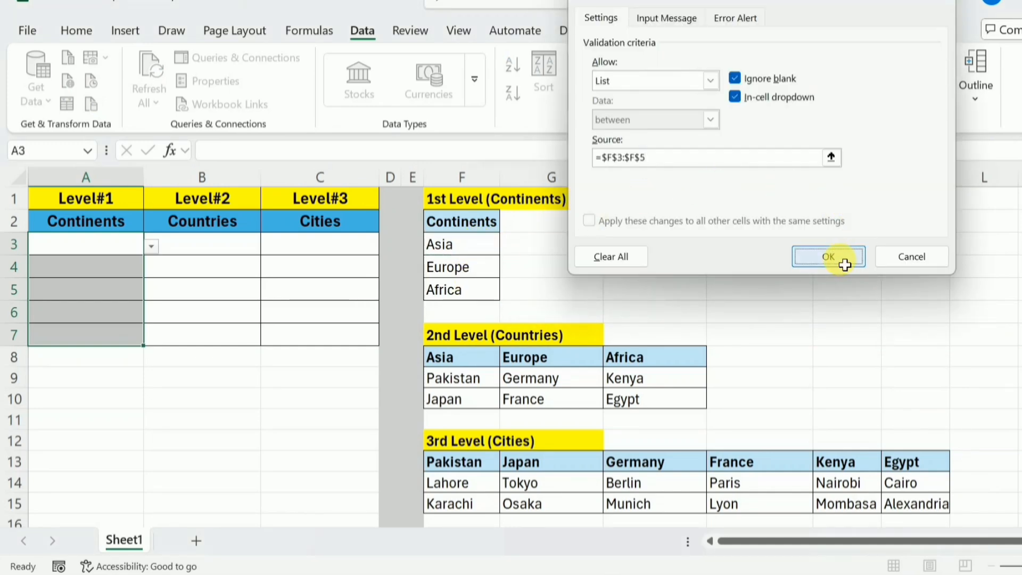
Step: Choose Asia, Europe and Africa from the dropdown lists in cells A3, A4 and A5
{"action": "left_click", "coordinate": [98, 251]}
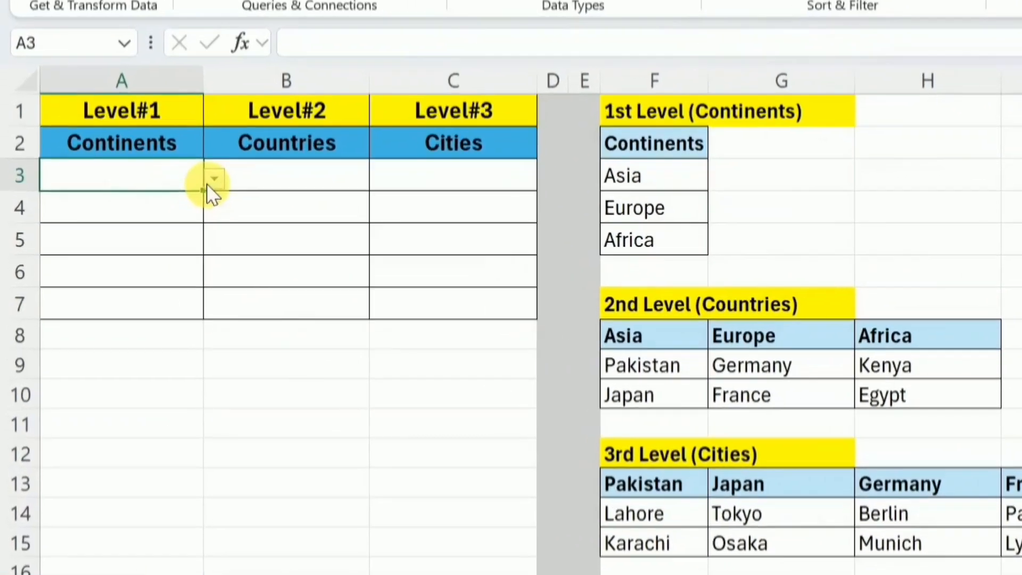
{"action": "left_click", "coordinate": [155, 241]}
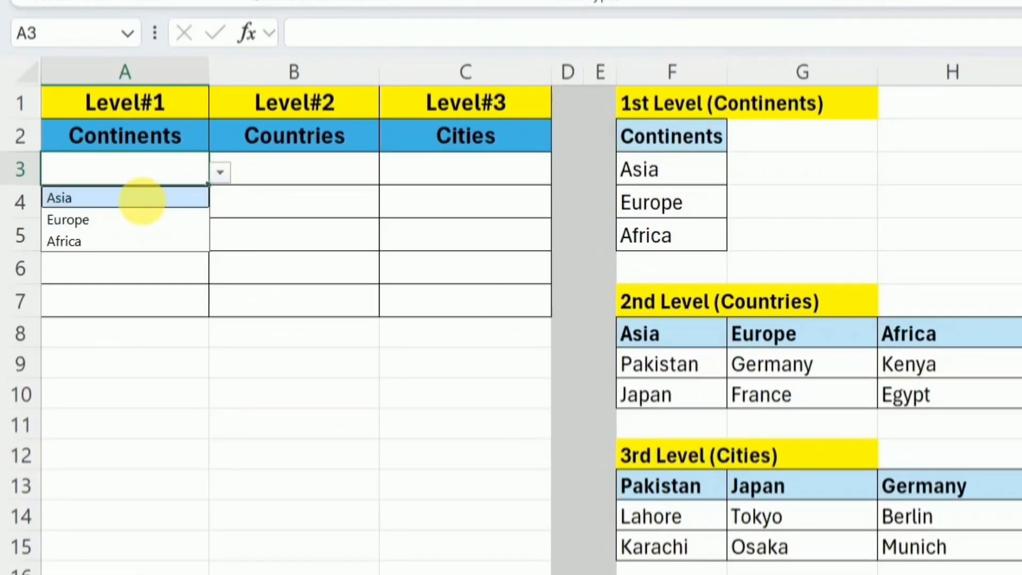
{"action": "left_click", "coordinate": [142, 201]}
{"action": "left_click", "coordinate": [172, 212]}
{"action": "left_click", "coordinate": [218, 206]}
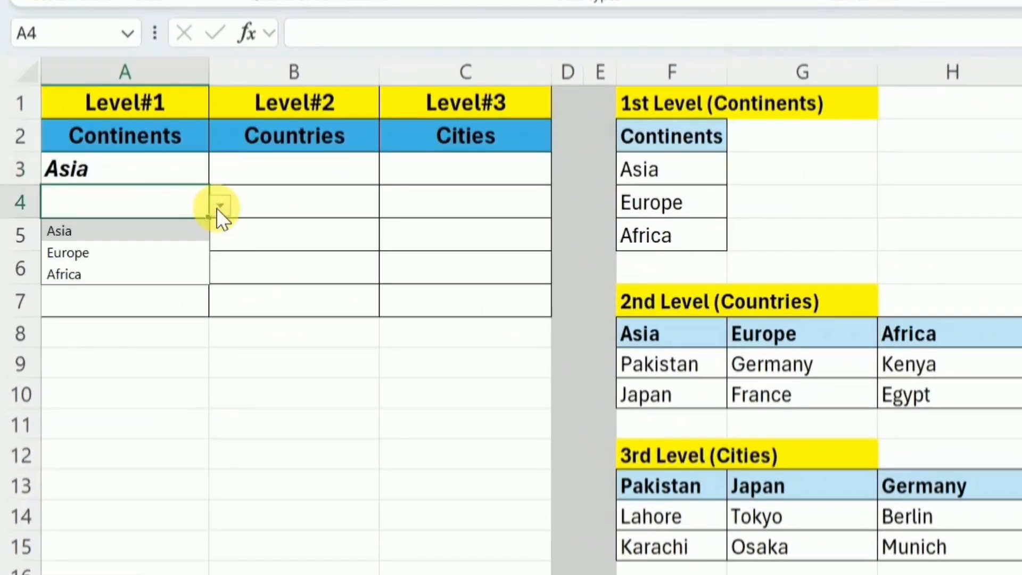
{"action": "left_click", "coordinate": [158, 252]}
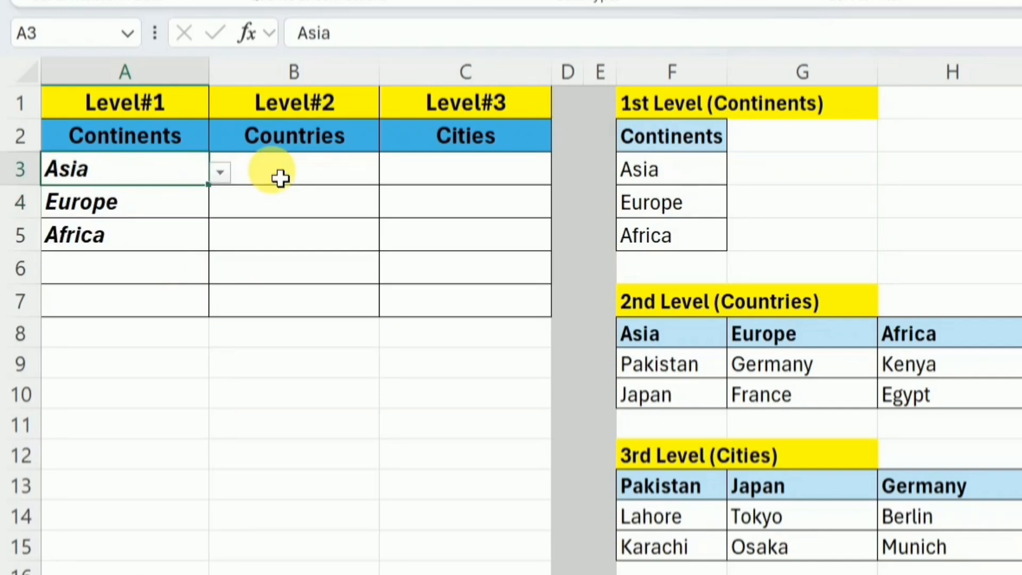
Step: Enter the formula =XLOOKUP(A3,$F$8:$H$8,$F$9:$H$10) in cell B3 to look up the countries of the chosen continent
{"action": "left_click", "coordinate": [299, 181]}
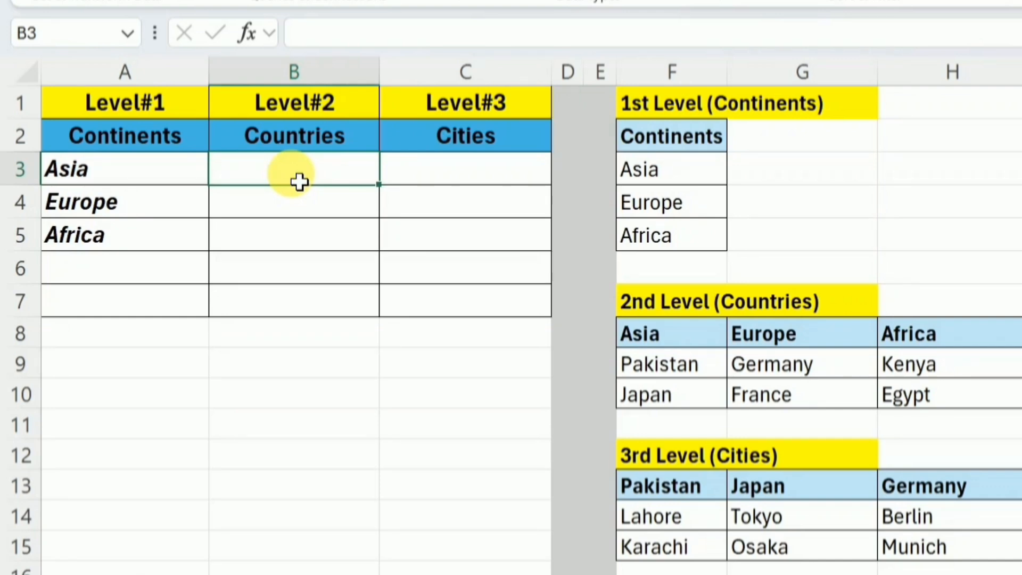
{"action": "type", "text": "="}
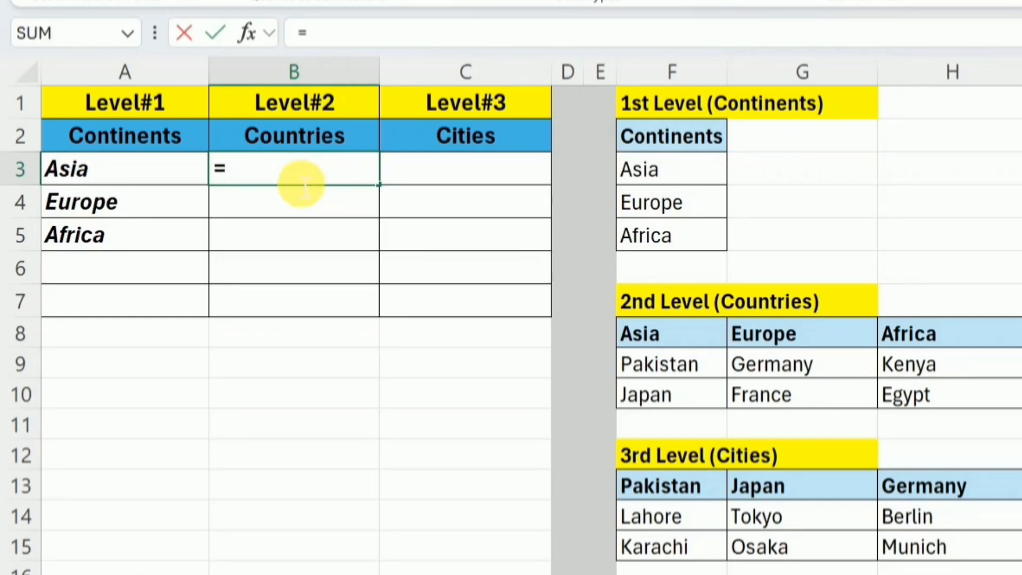
{"action": "type", "text": "xlook"}
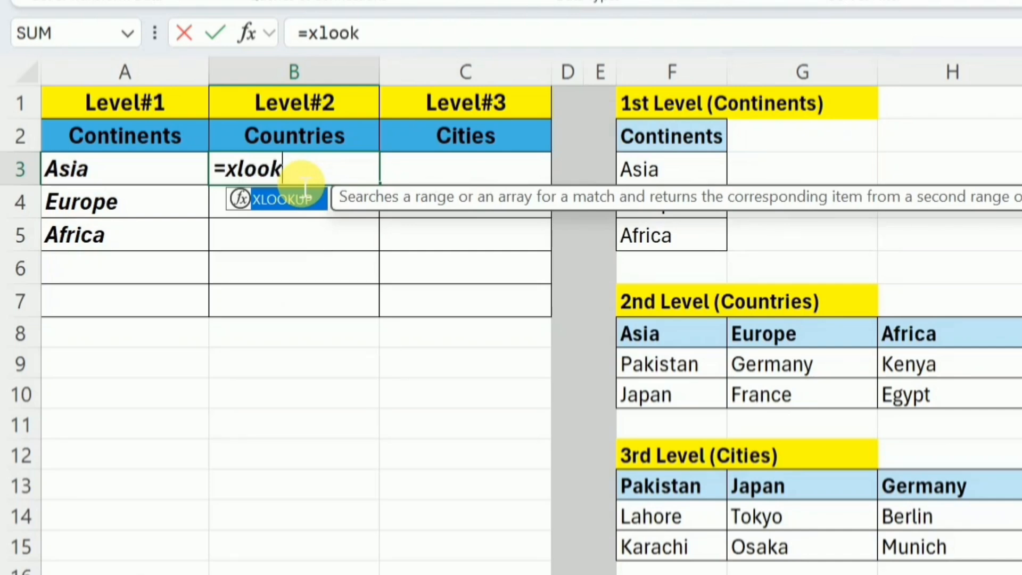
{"action": "key", "text": "Tab"}
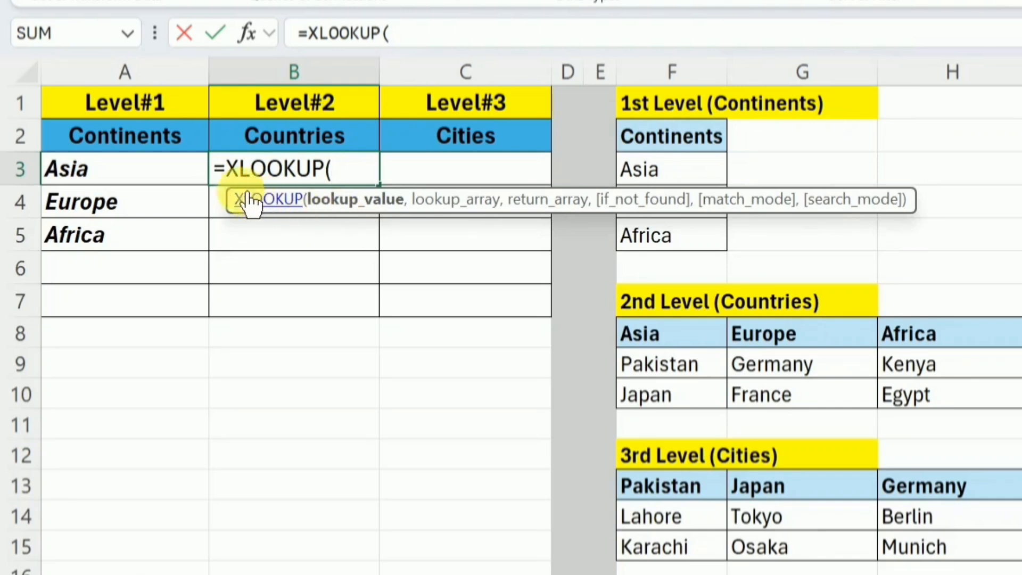
{"action": "left_click", "coordinate": [124, 184]}
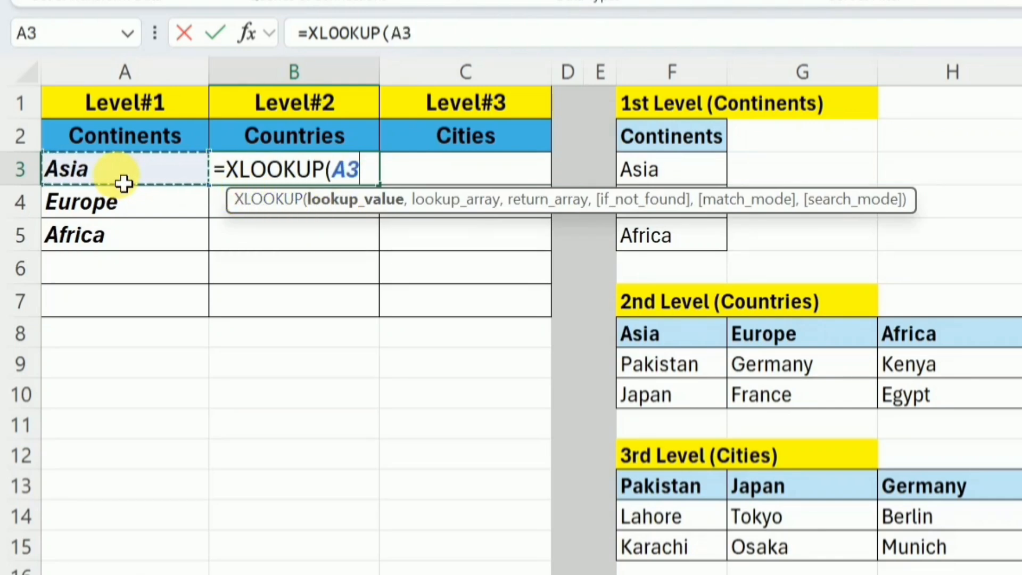
{"action": "type", "text": ","}
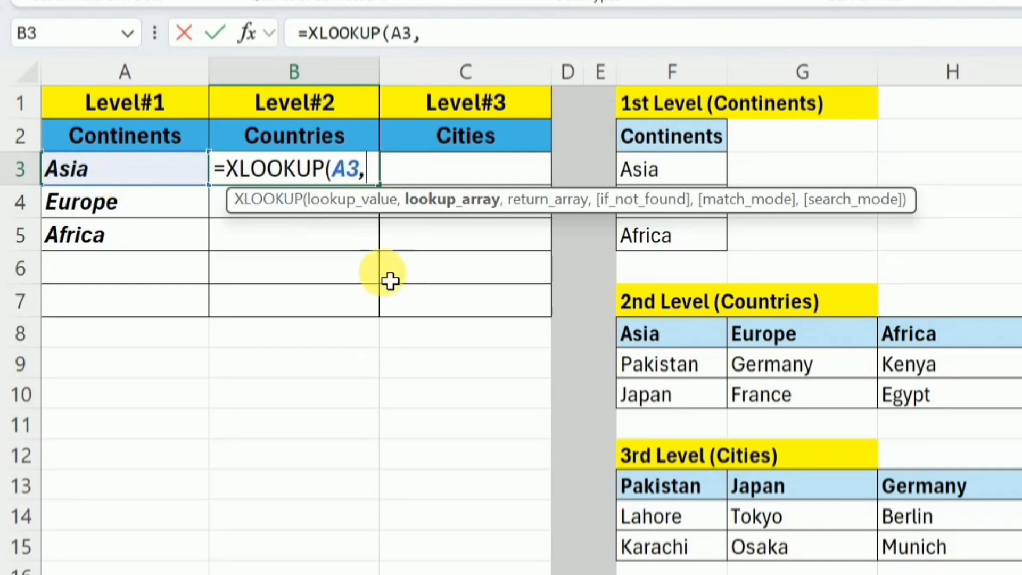
{"action": "left_click", "coordinate": [656, 343]}
{"action": "left_click_drag", "start_coordinate": [656, 343], "coordinate": [919, 347]}
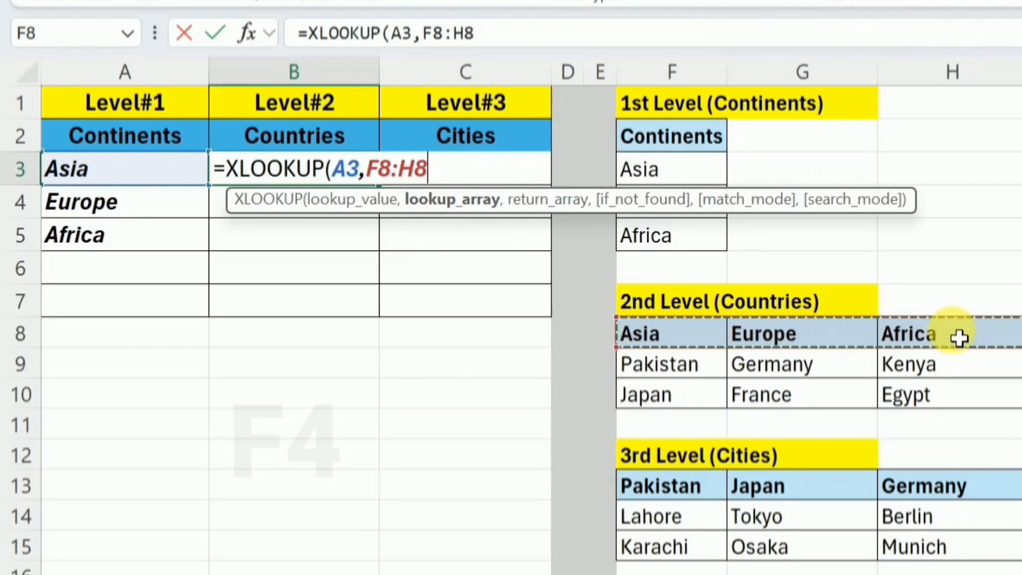
{"action": "key", "text": "F4"}
{"action": "type", "text": ","}
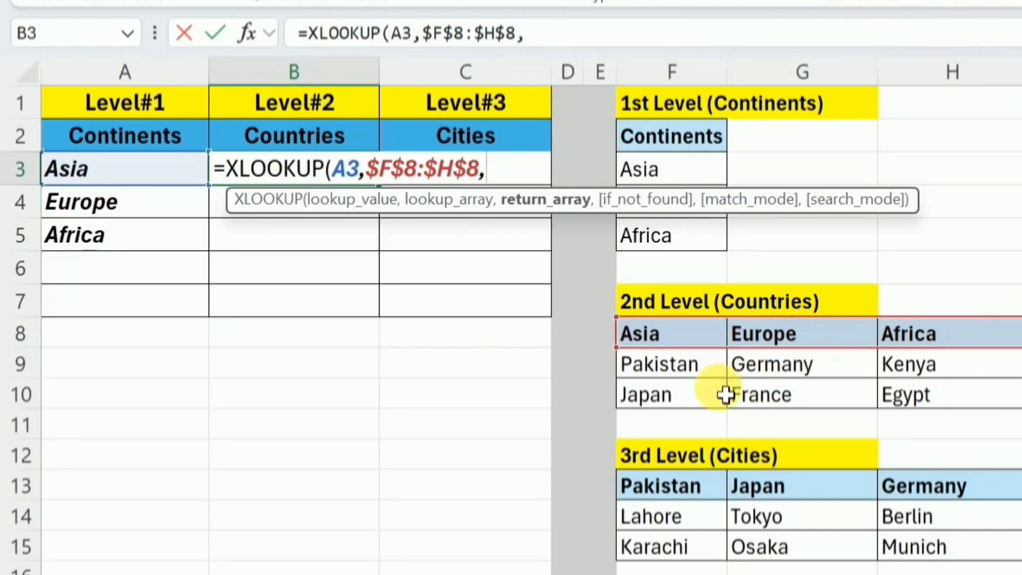
{"action": "left_click_drag", "start_coordinate": [671, 370], "coordinate": [969, 406]}
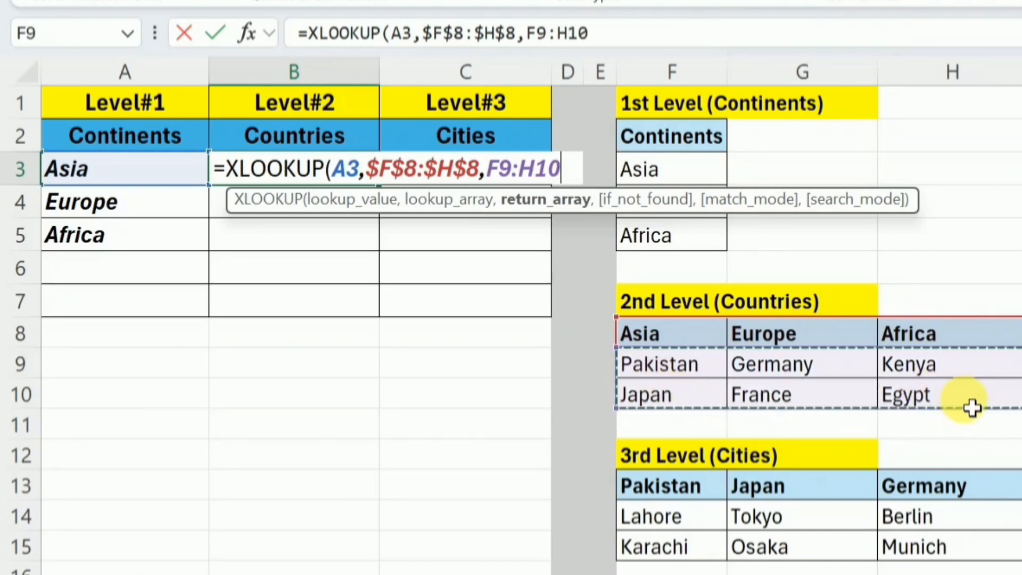
{"action": "key", "text": "F4"}
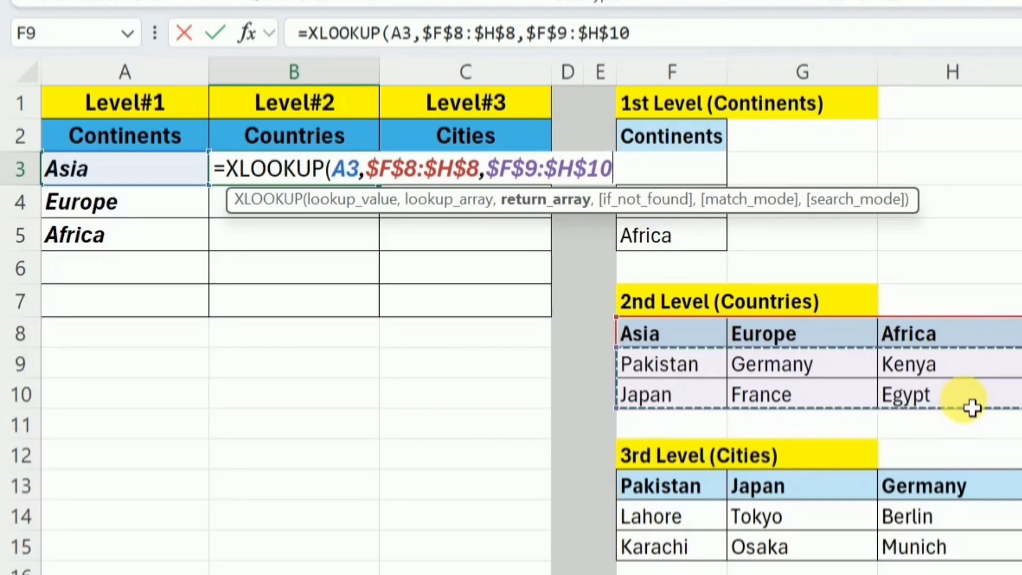
{"action": "type", "text": ")"}
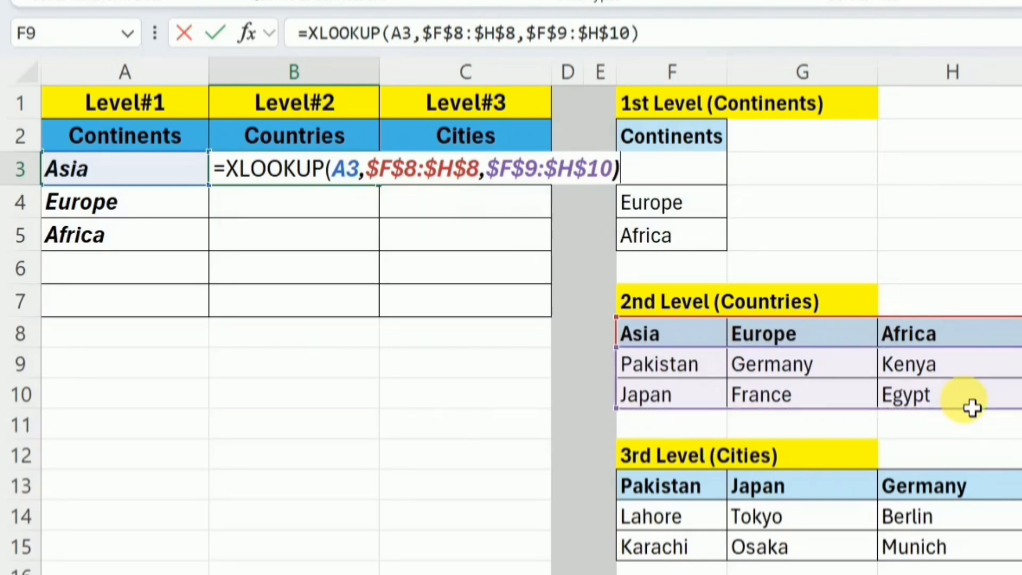
{"action": "key", "text": "Return"}
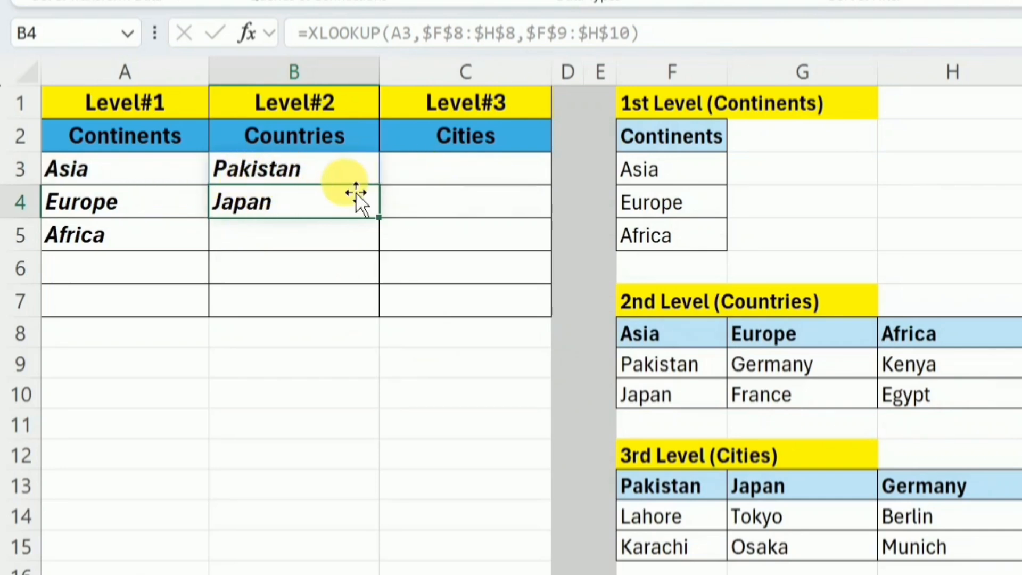
Step: Cut the whole XLOOKUP formula out of cell B3, leaving the cell empty
{"action": "left_click", "coordinate": [299, 181]}
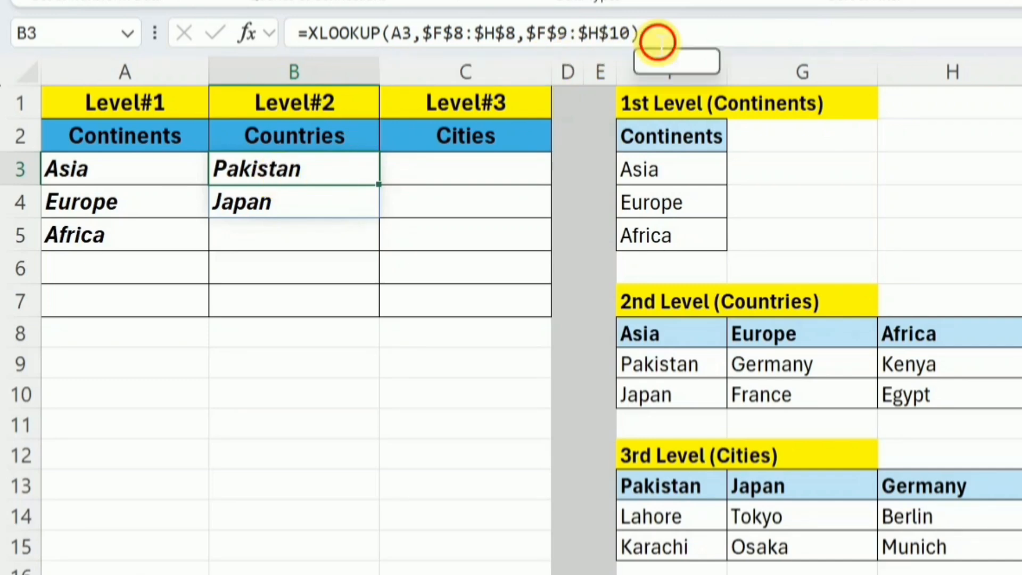
{"action": "left_click", "coordinate": [610, 35]}
{"action": "left_click_drag", "start_coordinate": [611, 41], "coordinate": [298, 38]}
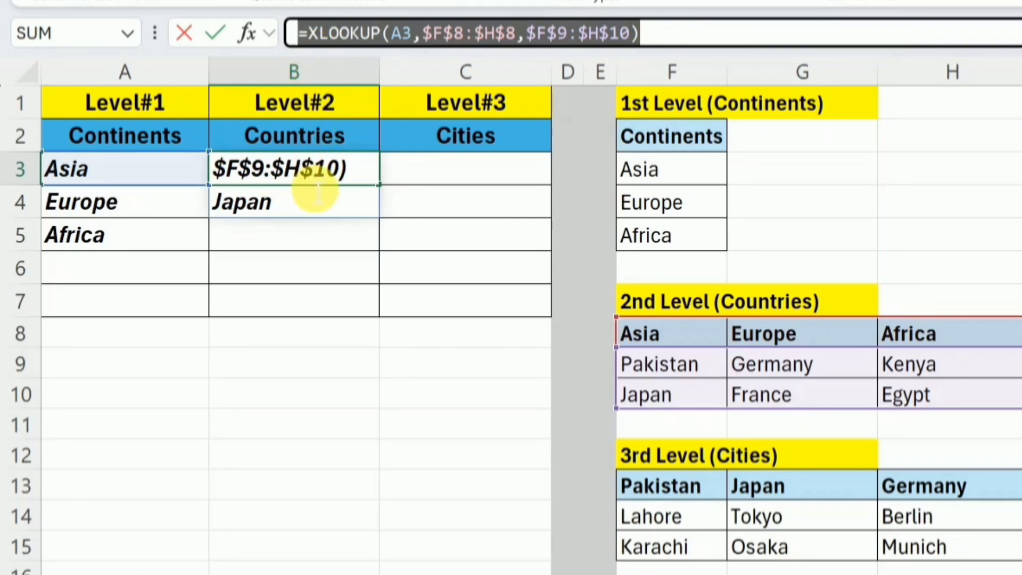
{"action": "key", "text": "ctrl+x"}
{"action": "left_click", "coordinate": [285, 208]}
{"action": "left_click", "coordinate": [321, 178]}
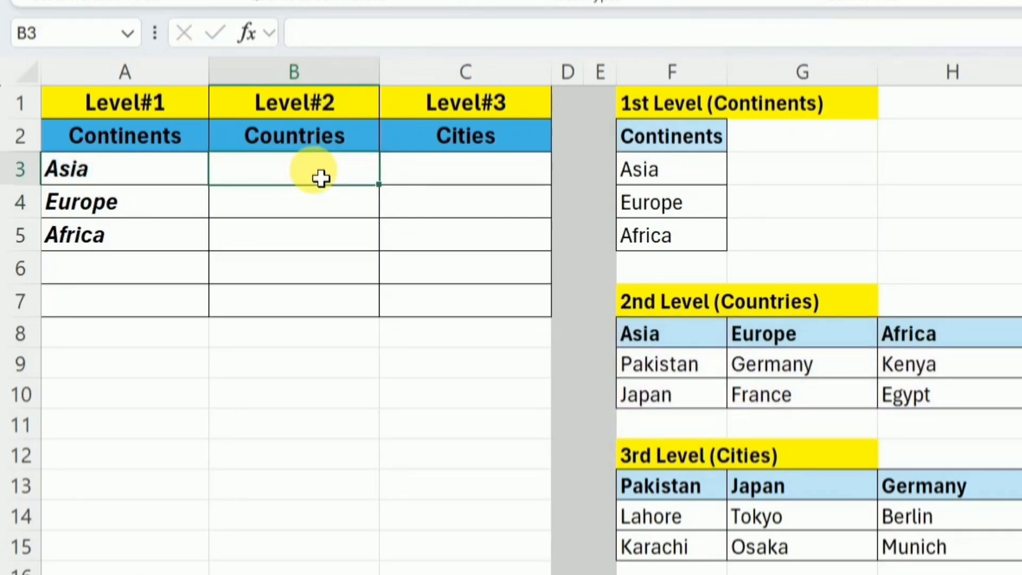
Step: Add list data validation to the Countries cells B3:B7, pasting =XLOOKUP(A3,$F$8:$H$8,$F$9:$H$10) as the source
{"action": "left_click_drag", "start_coordinate": [321, 178], "coordinate": [321, 311]}
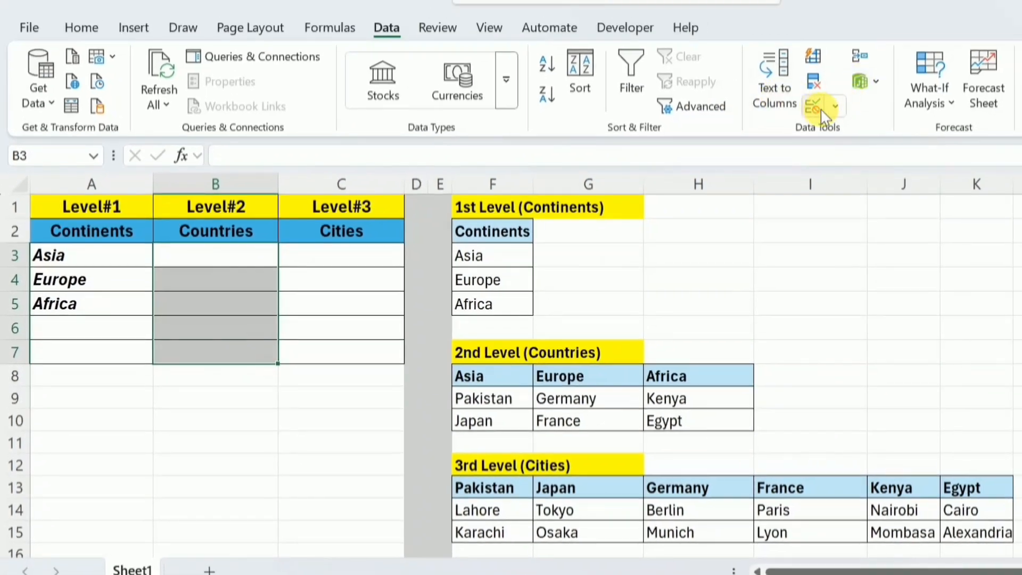
{"action": "left_click", "coordinate": [835, 106]}
{"action": "left_click", "coordinate": [846, 133]}
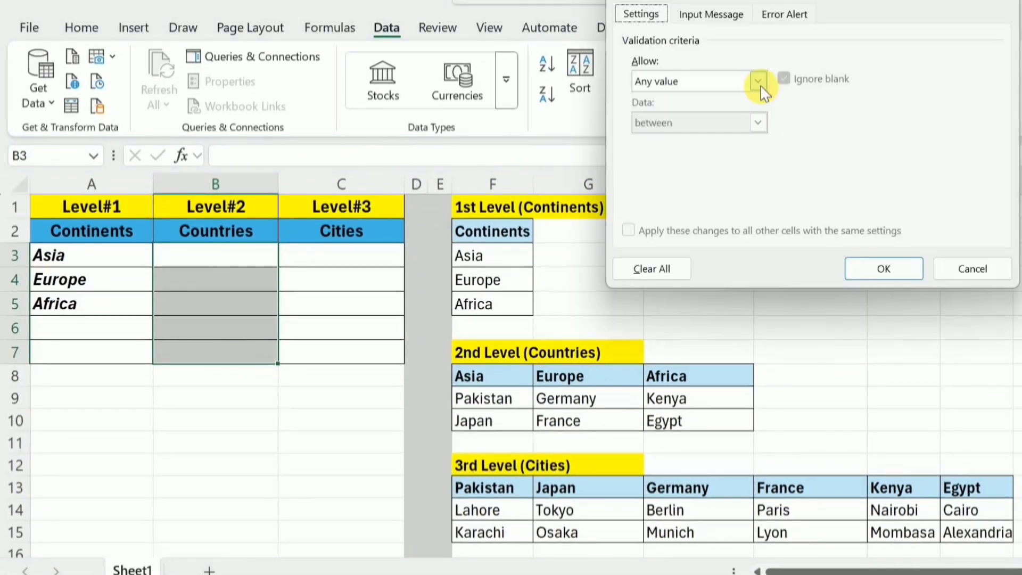
{"action": "left_click", "coordinate": [758, 81]}
{"action": "left_click", "coordinate": [685, 139]}
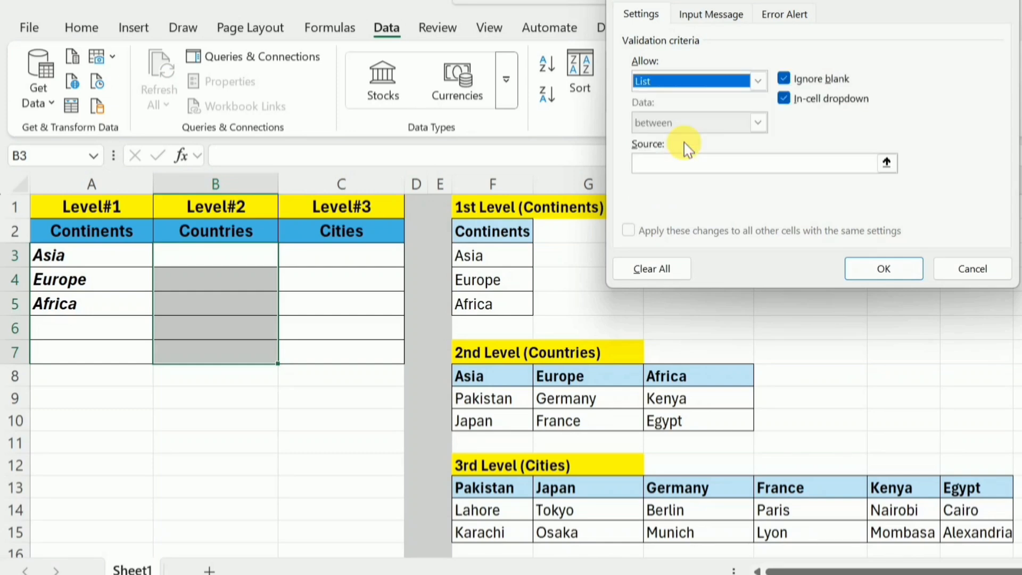
{"action": "left_click", "coordinate": [668, 169]}
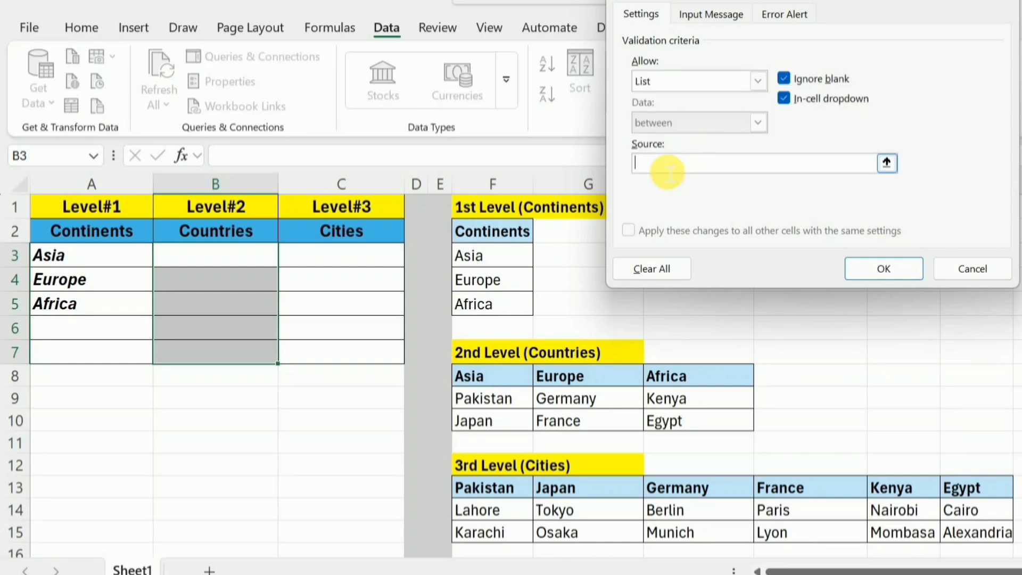
{"action": "key", "text": "ctrl+v"}
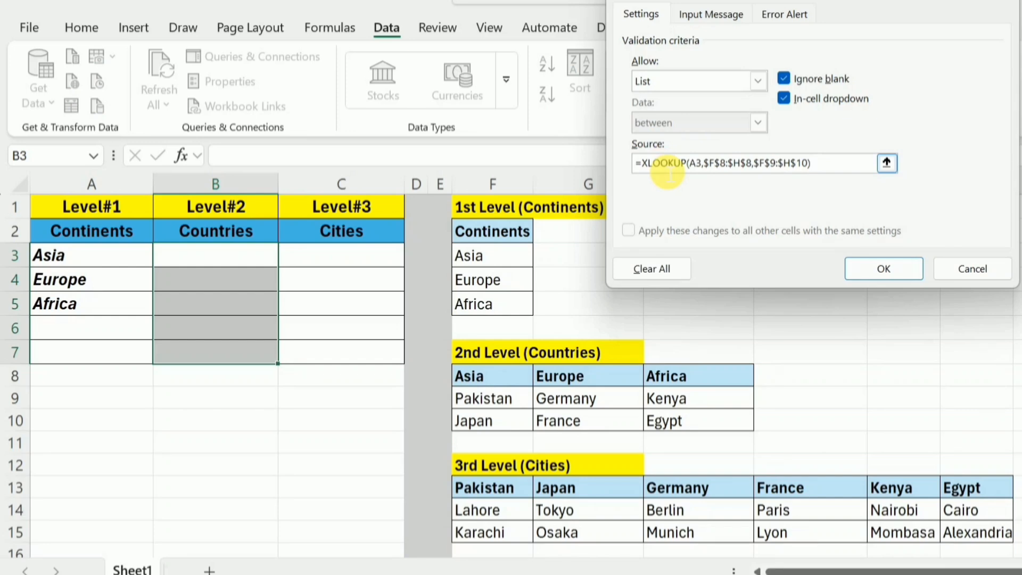
{"action": "left_click", "coordinate": [867, 267]}
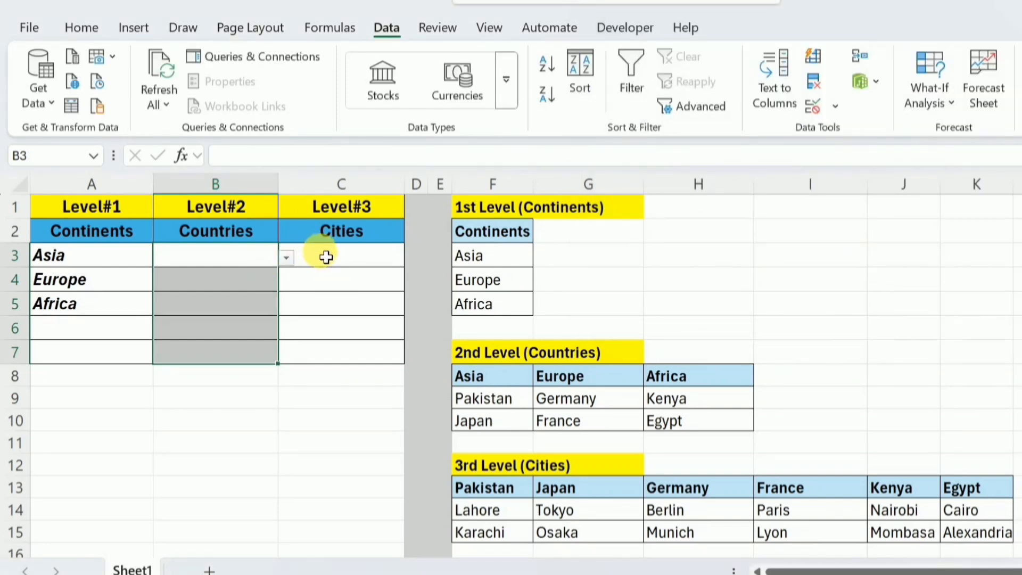
{"action": "left_click", "coordinate": [228, 256]}
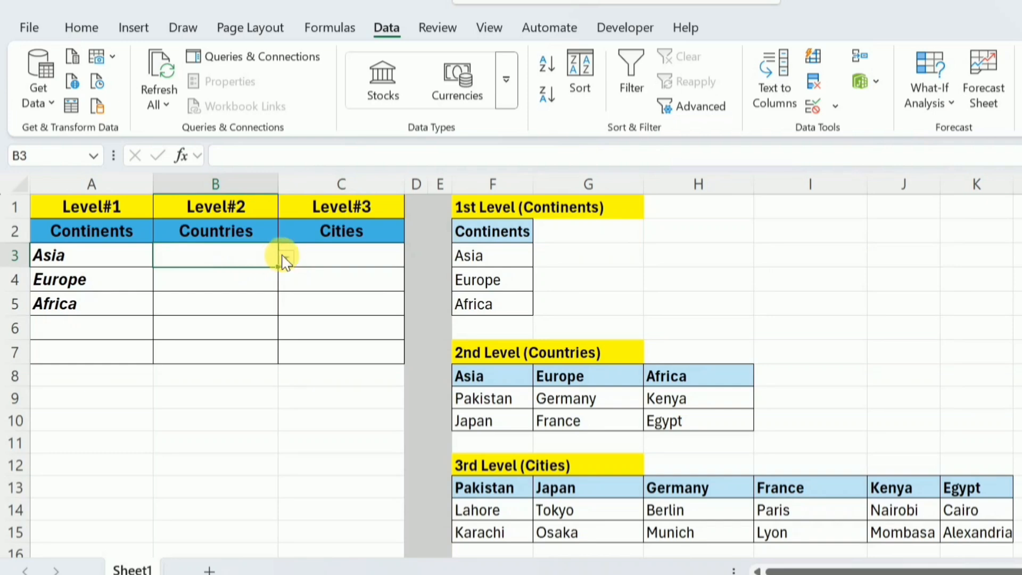
Step: Choose Pakistan, France and Egypt from the dropdown lists in cells B3, B4 and B5
{"action": "left_click", "coordinate": [286, 261]}
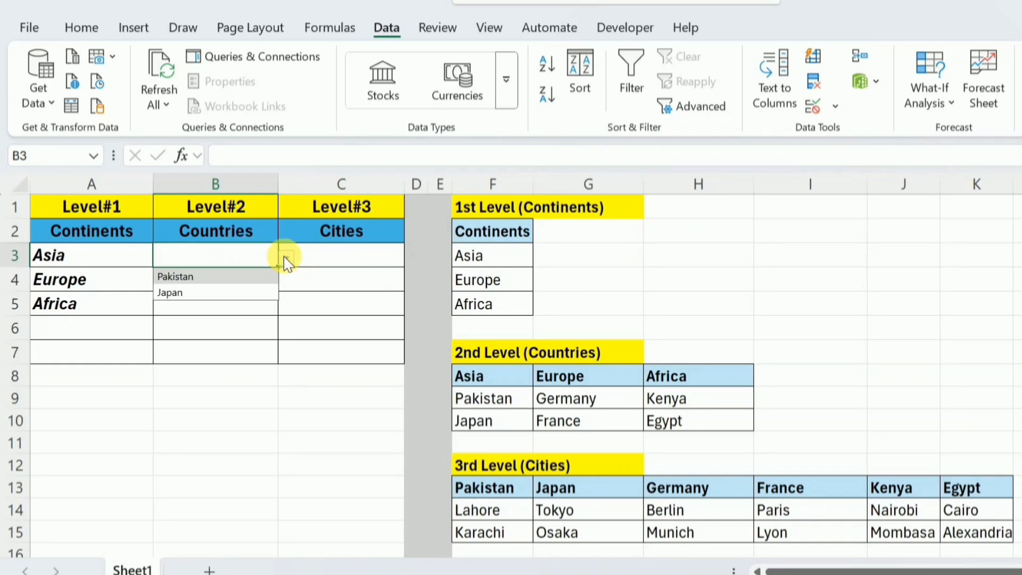
{"action": "left_click", "coordinate": [198, 278]}
{"action": "left_click", "coordinate": [173, 288]}
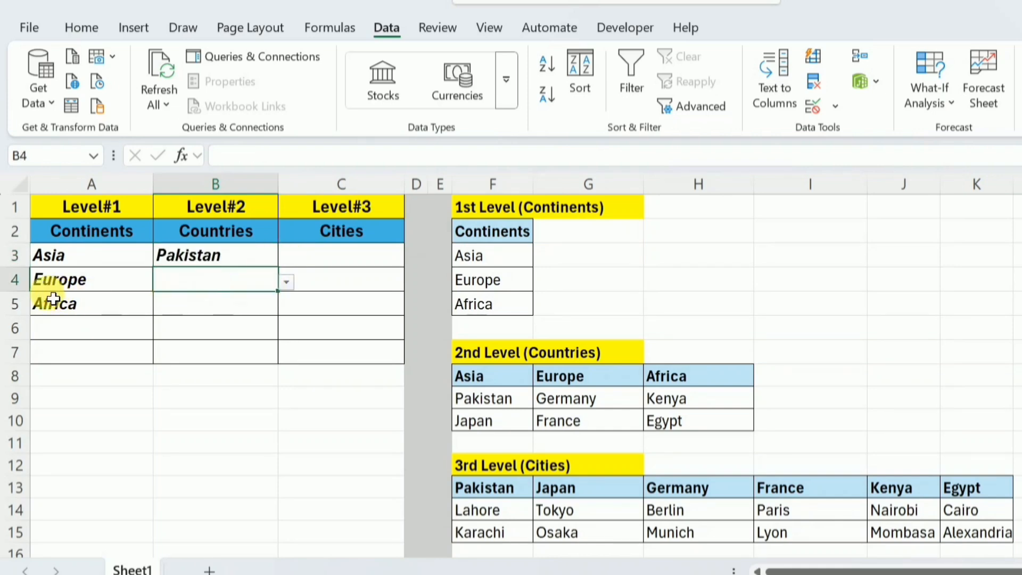
{"action": "left_click", "coordinate": [286, 282]}
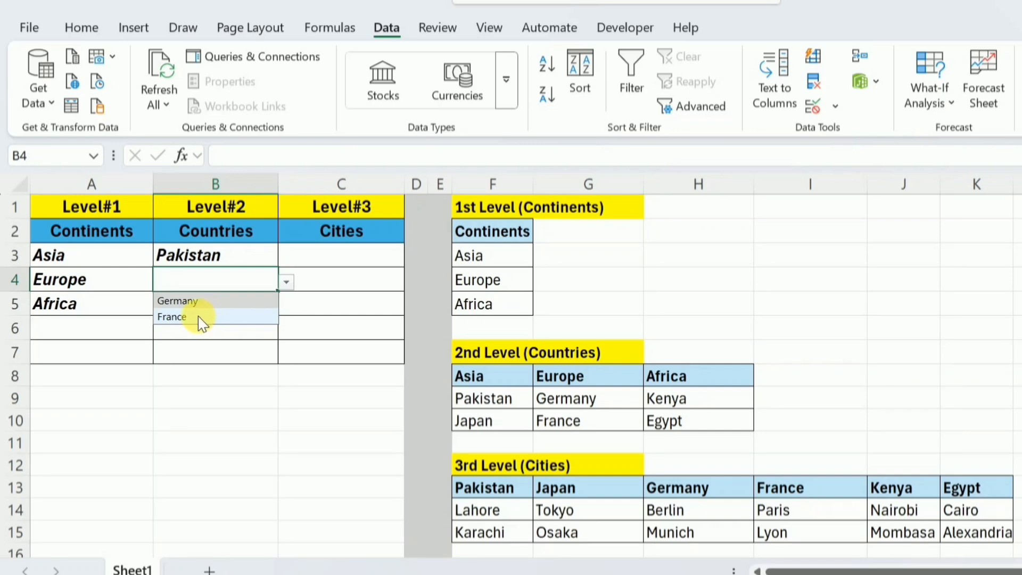
{"action": "left_click", "coordinate": [210, 320]}
{"action": "left_click", "coordinate": [274, 306]}
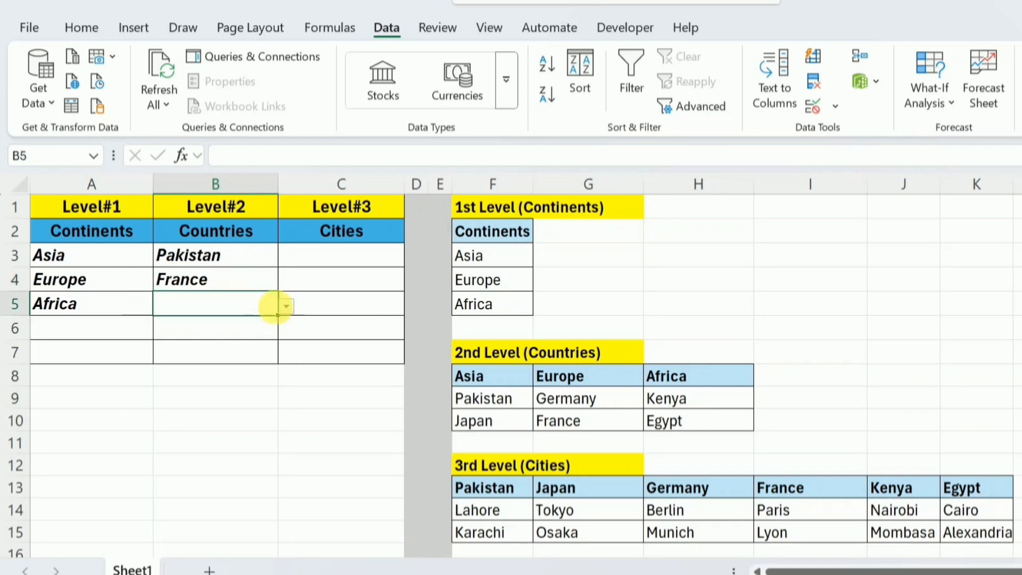
{"action": "left_click", "coordinate": [284, 308]}
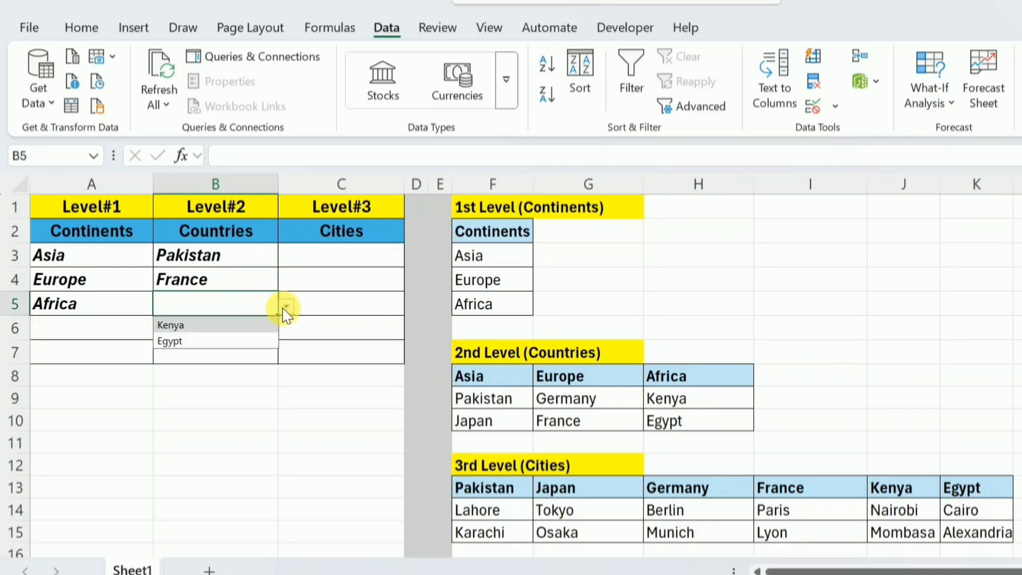
{"action": "left_click", "coordinate": [171, 341]}
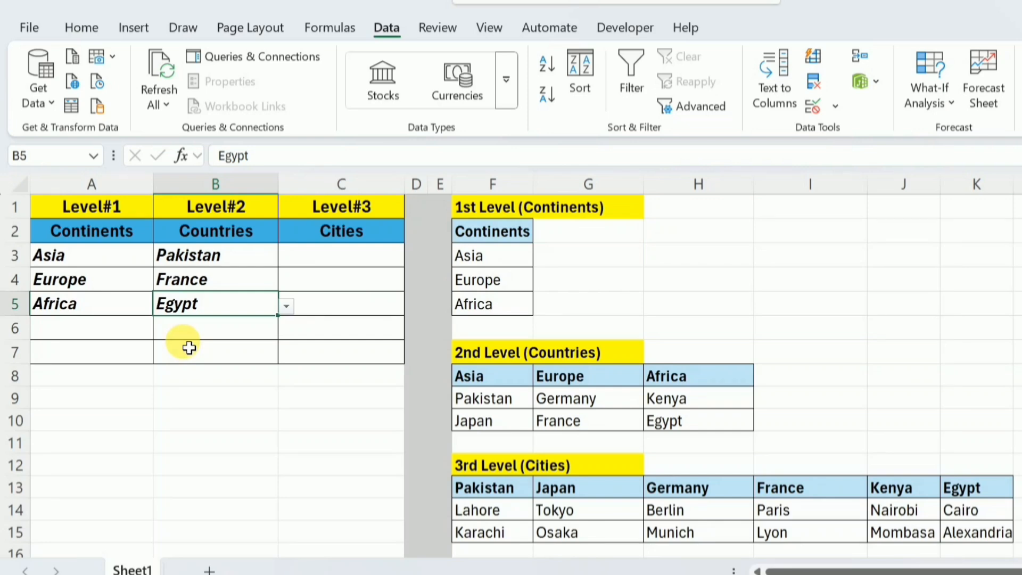
Step: Write the formula =XLOOKUP(B3,$F$13:$K$13,$F$14:$K$15) in cell C3 to look up the cities of the chosen country
{"action": "left_click", "coordinate": [320, 272]}
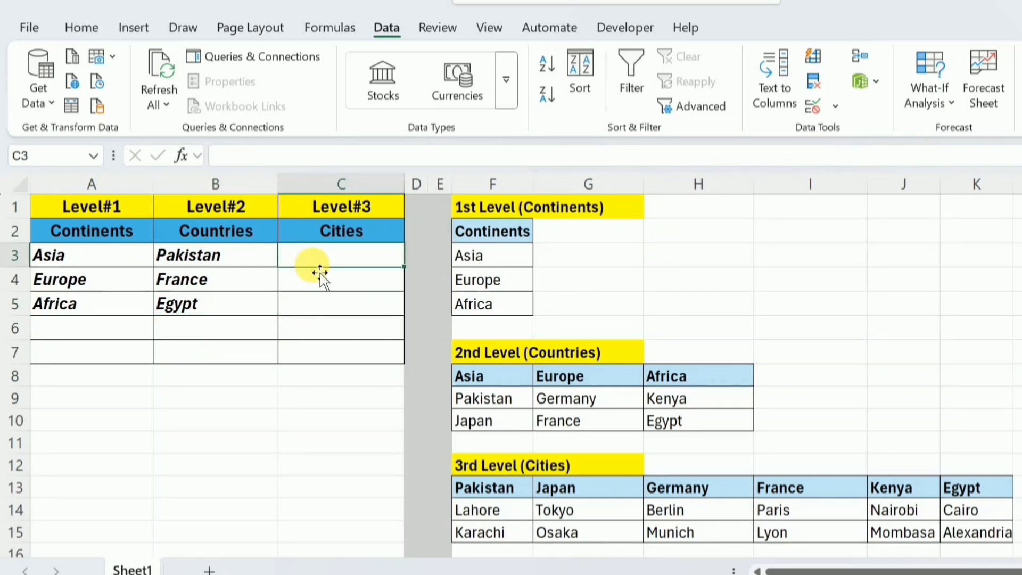
{"action": "type", "text": "=xl"}
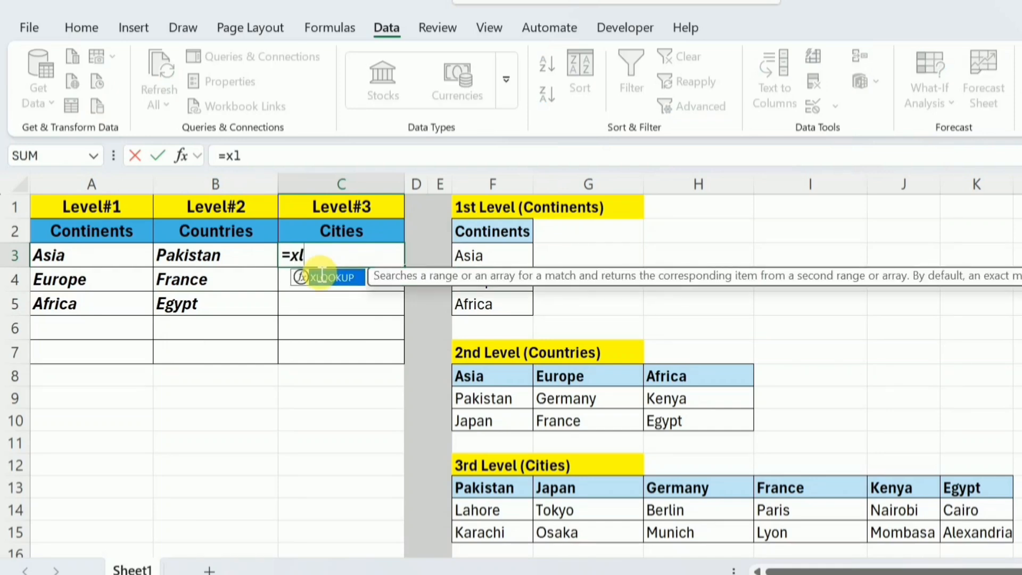
{"action": "key", "text": "Tab"}
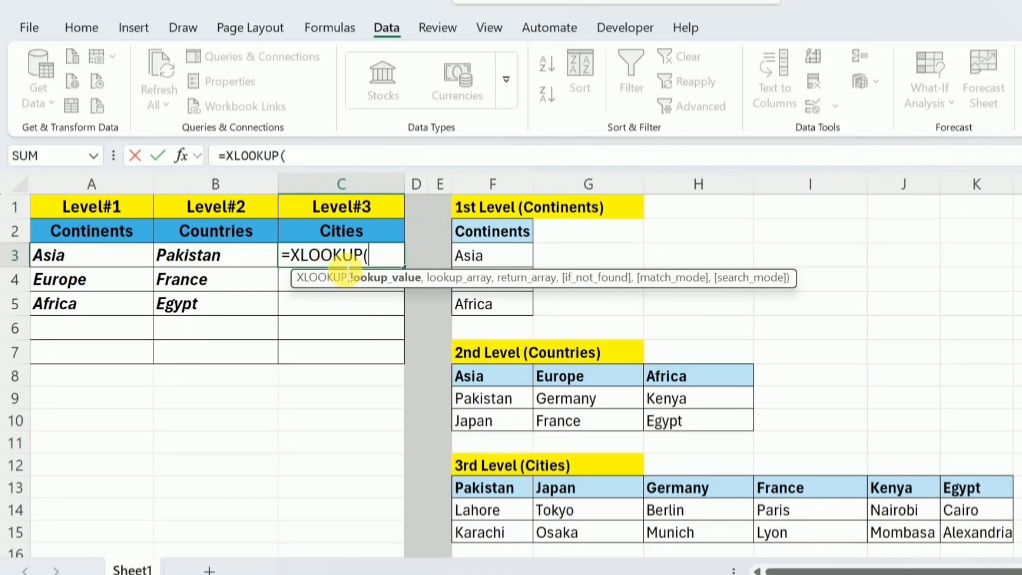
{"action": "left_click", "coordinate": [234, 267]}
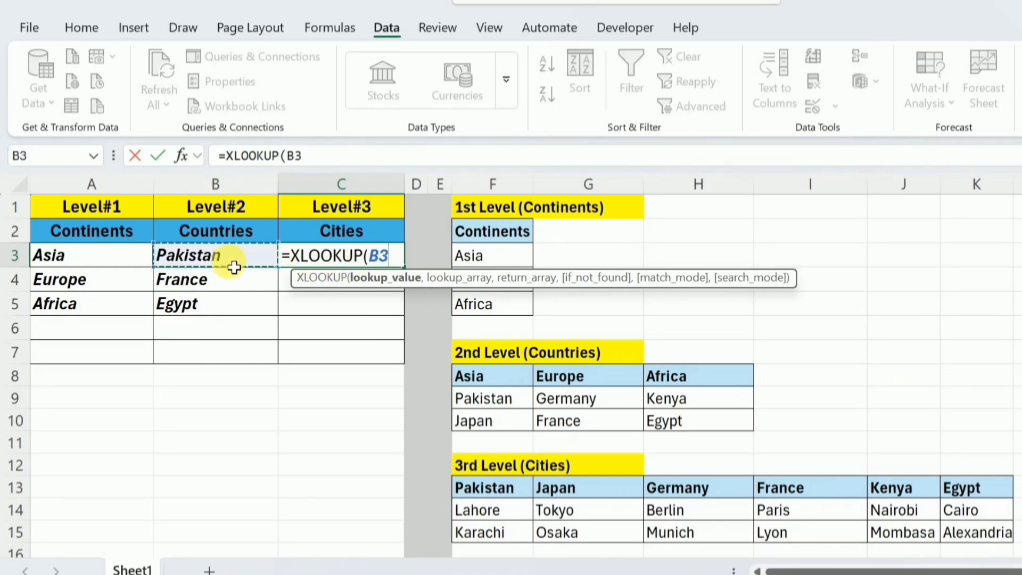
{"action": "type", "text": ","}
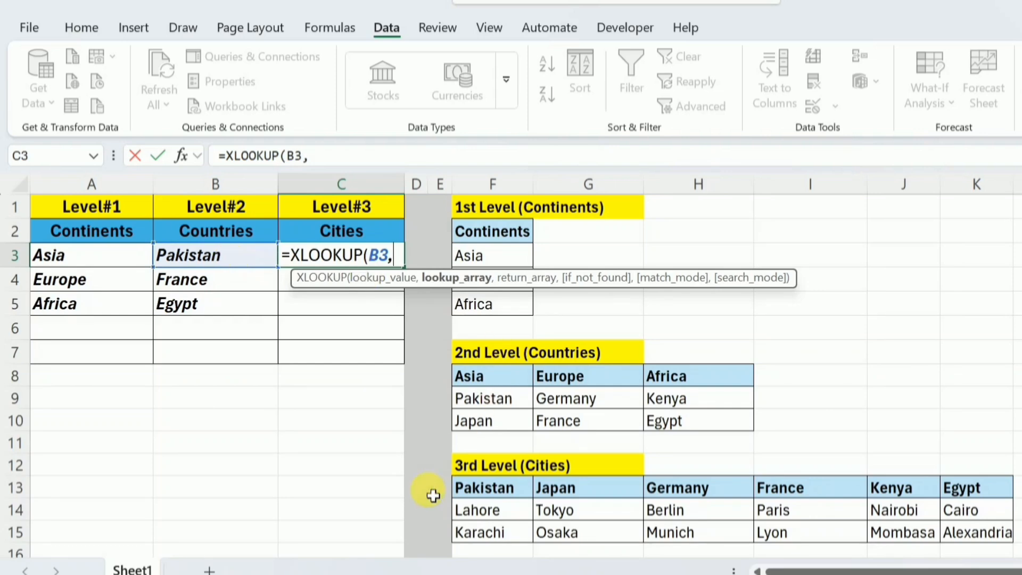
{"action": "left_click_drag", "start_coordinate": [463, 490], "coordinate": [969, 497]}
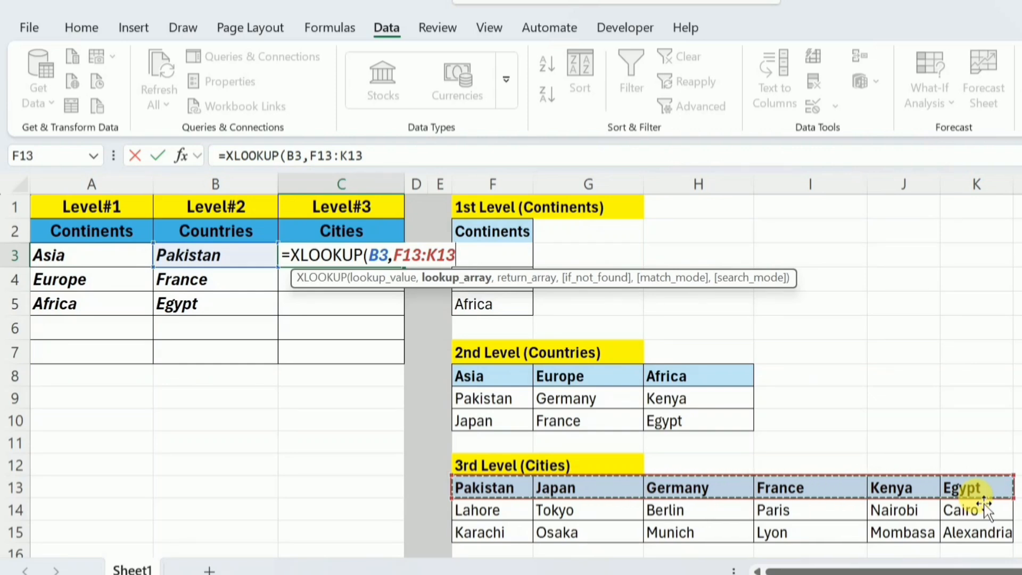
{"action": "key", "text": "F4"}
{"action": "type", "text": ","}
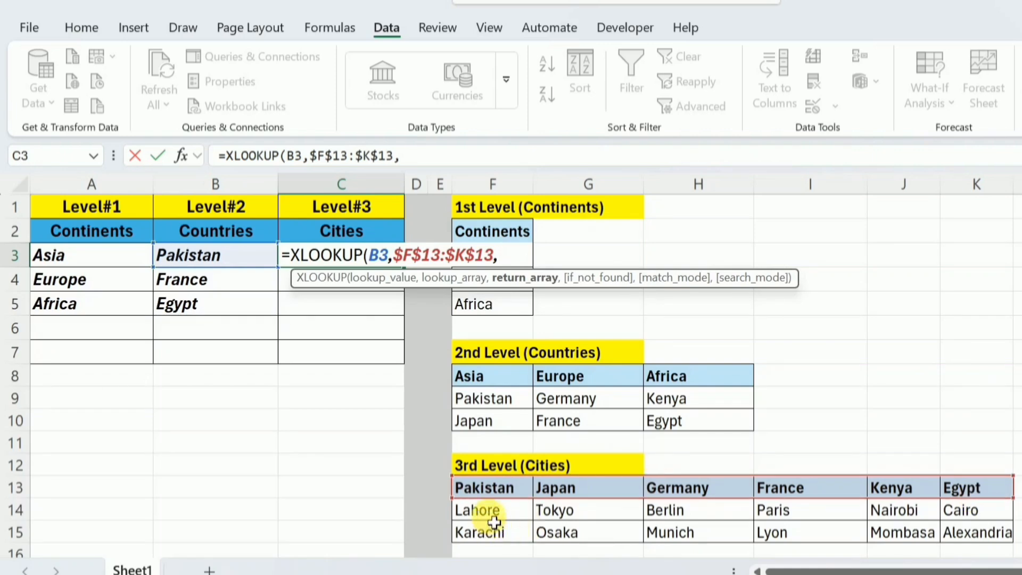
{"action": "left_click_drag", "start_coordinate": [484, 514], "coordinate": [982, 538]}
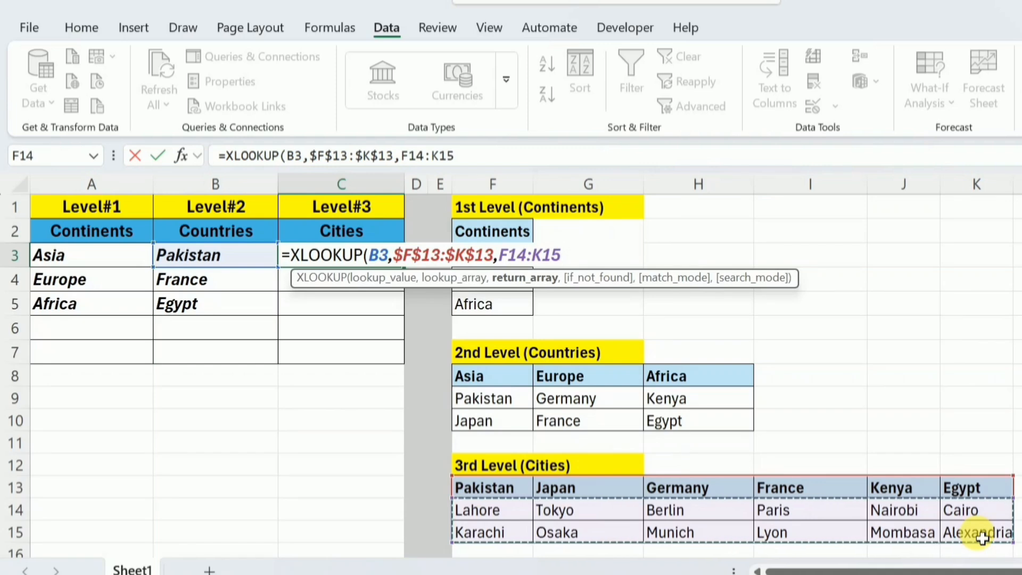
{"action": "key", "text": "F4"}
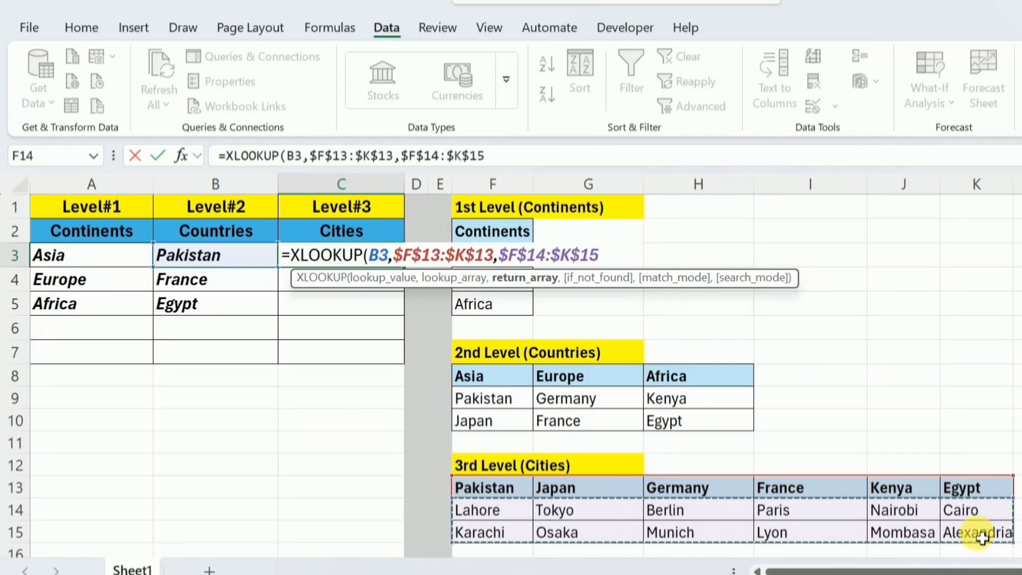
{"action": "type", "text": ")"}
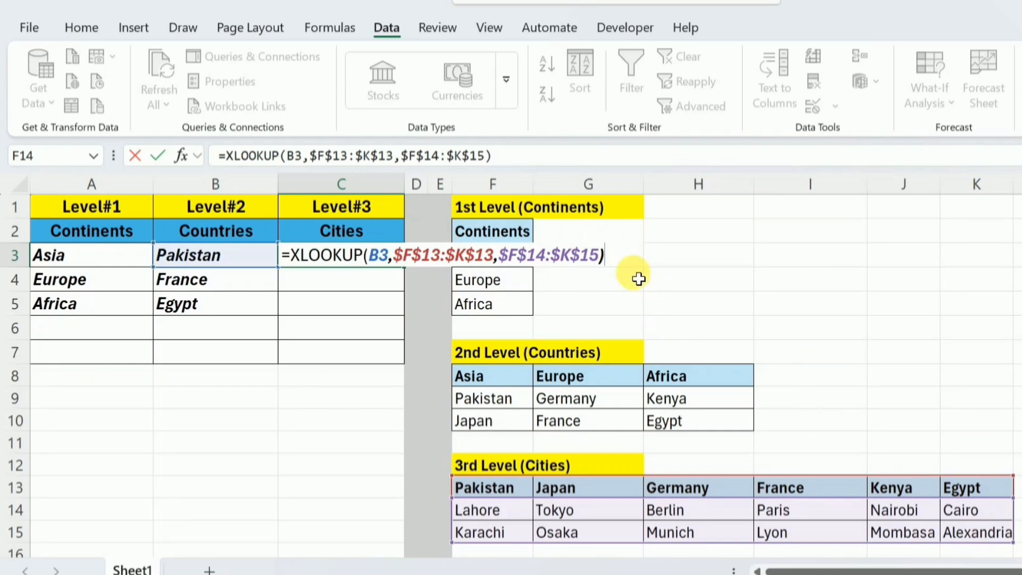
Step: Cut the whole XLOOKUP formula out of cell C3 and leave the cell empty
{"action": "left_click_drag", "start_coordinate": [616, 262], "coordinate": [277, 263]}
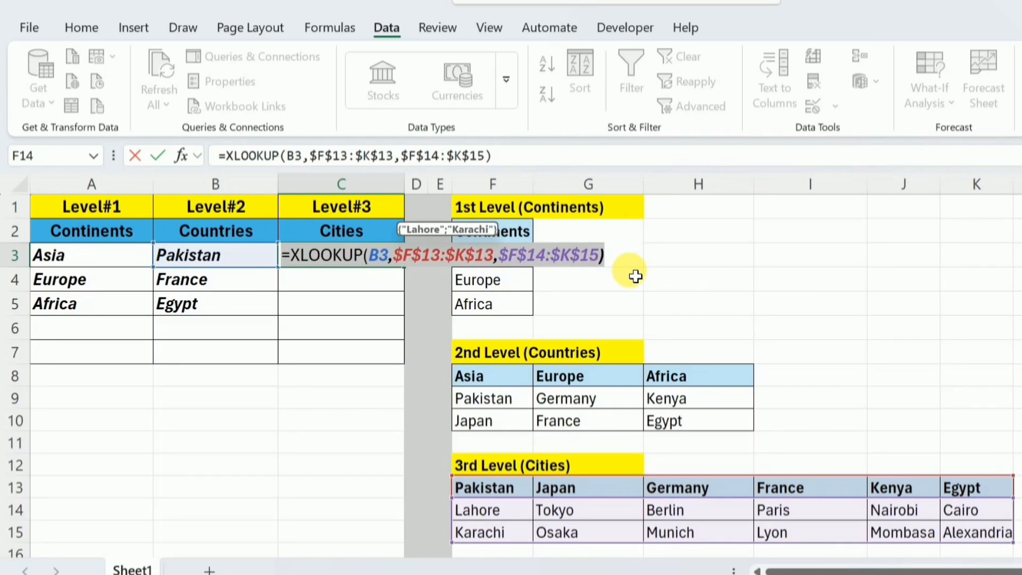
{"action": "key", "text": "ctrl+x"}
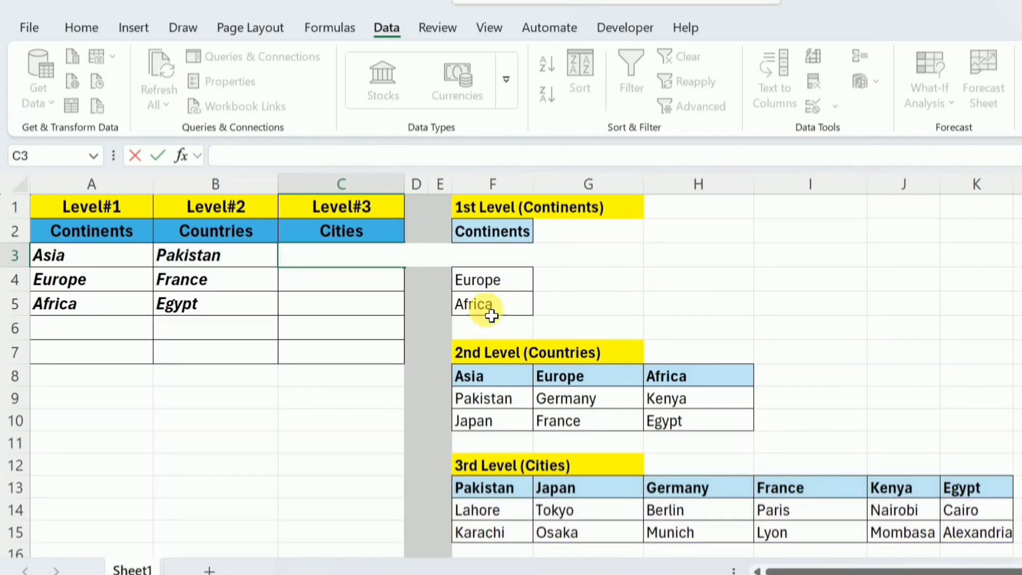
{"action": "key", "text": "Escape"}
Step: Add list data validation to the Cities cells C3:C7, pasting =XLOOKUP(B3,$F$13:$K$13,$F$14:$K$15) as the source
{"action": "left_click_drag", "start_coordinate": [357, 270], "coordinate": [354, 348]}
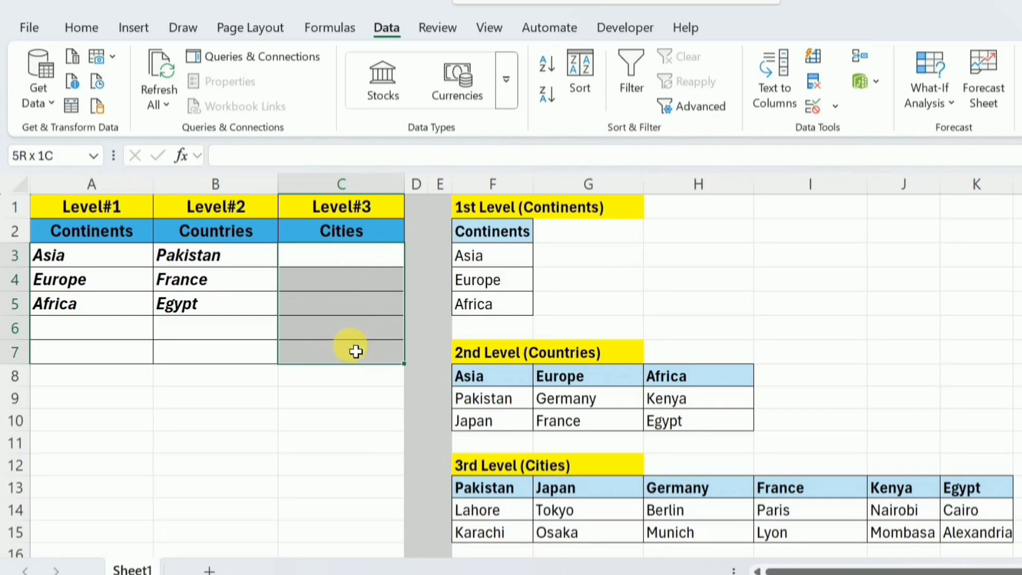
{"action": "left_click", "coordinate": [835, 108]}
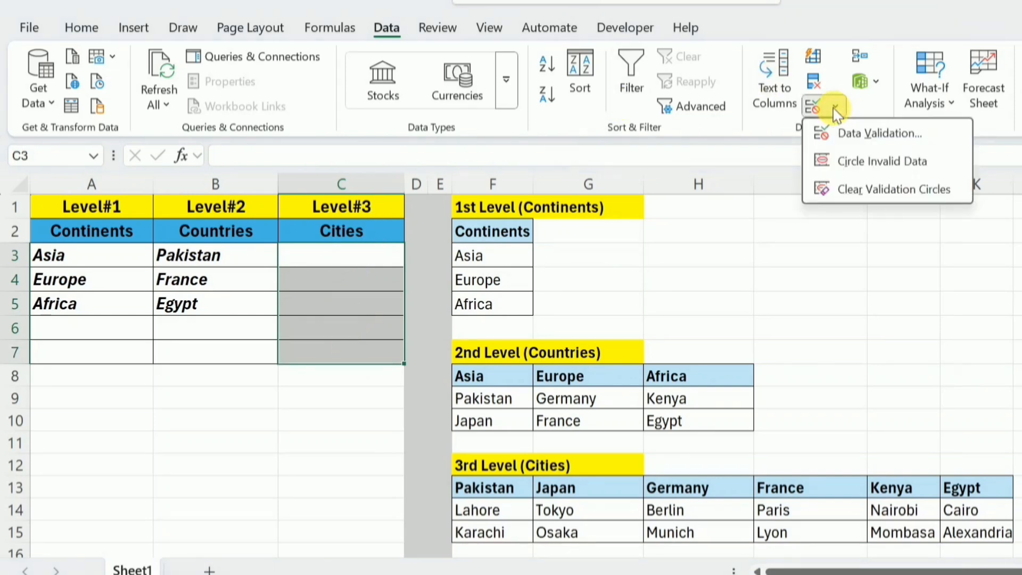
{"action": "left_click", "coordinate": [847, 132]}
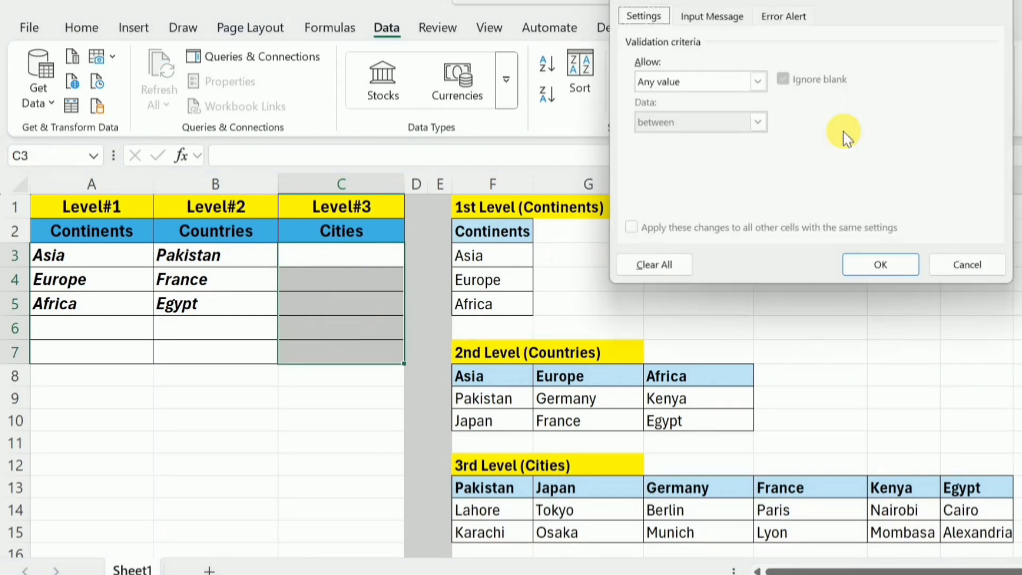
{"action": "left_click", "coordinate": [758, 82]}
{"action": "left_click", "coordinate": [680, 141]}
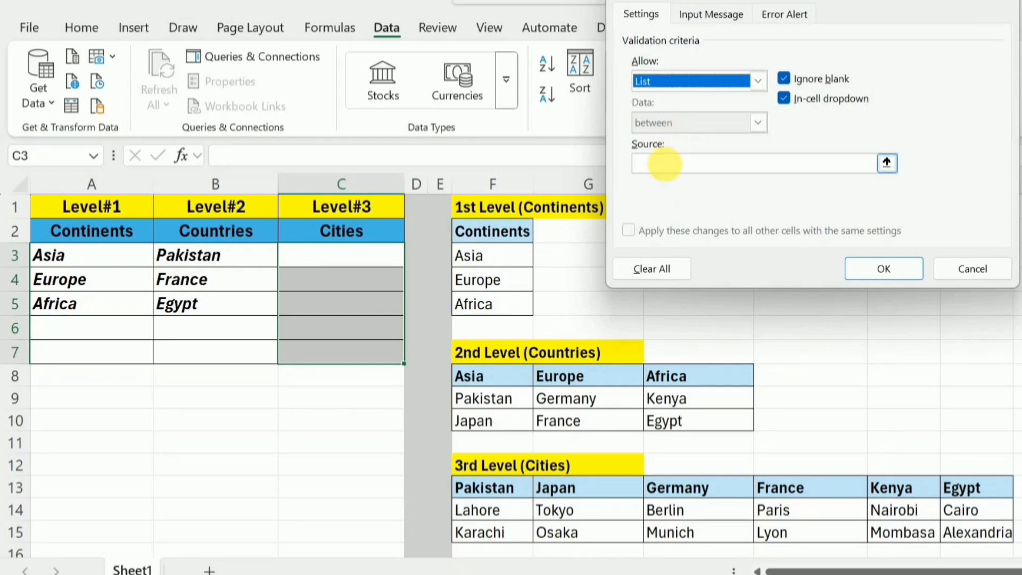
{"action": "left_click", "coordinate": [668, 167]}
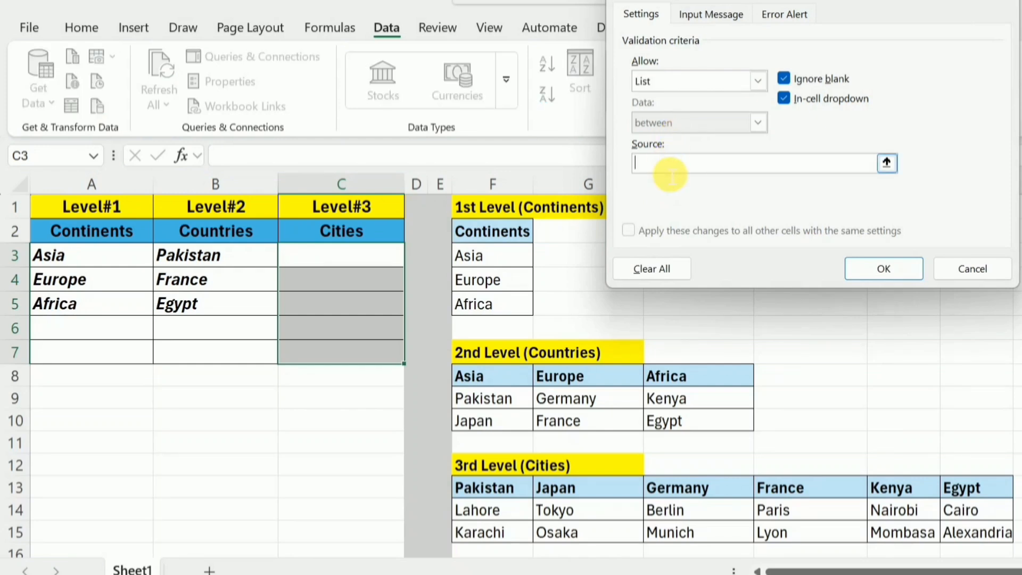
{"action": "key", "text": "ctrl+v"}
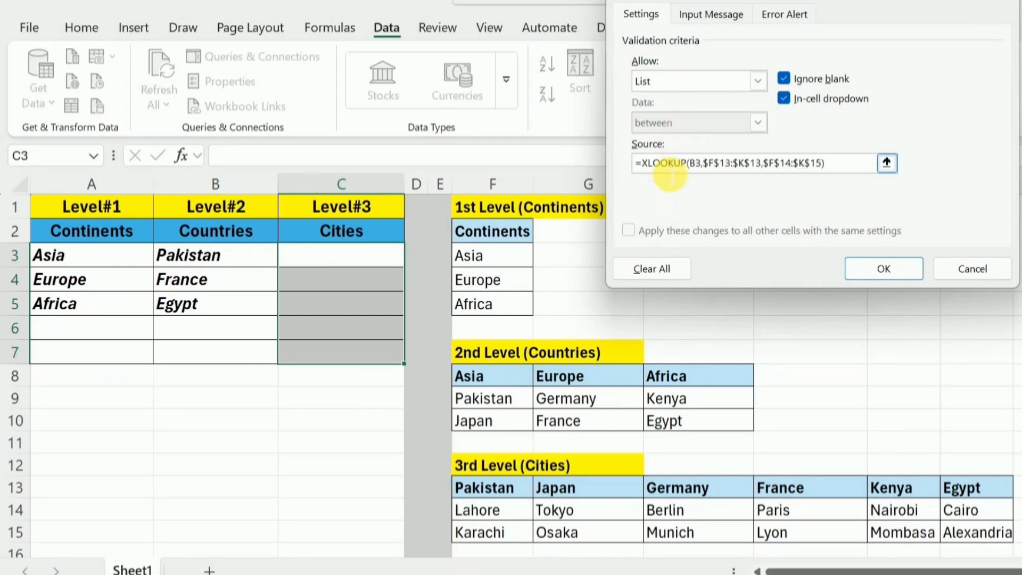
{"action": "left_click", "coordinate": [877, 267]}
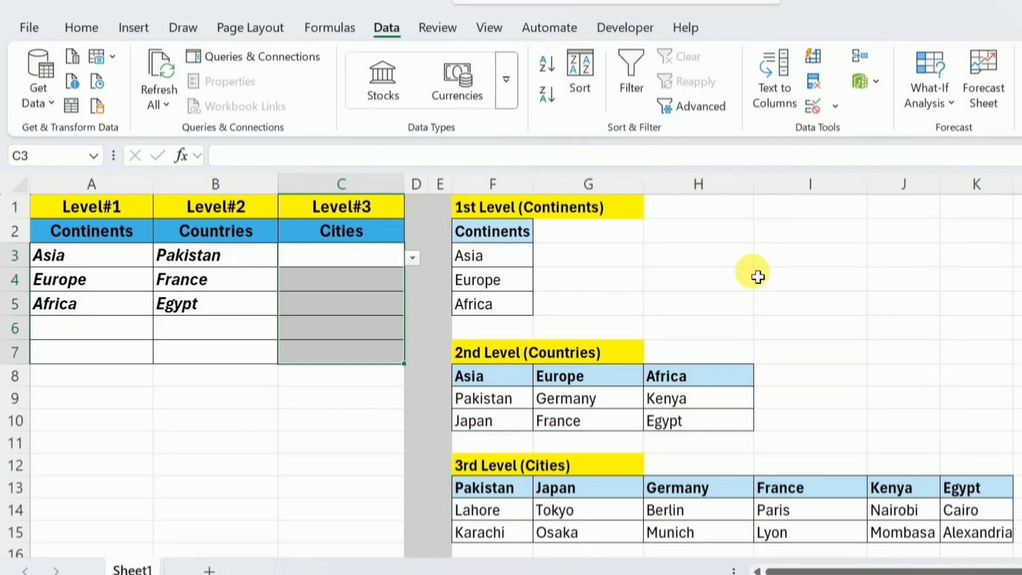
Step: Choose Karachi, Lyon and Cairo from the dropdown lists in cells C3, C4 and C5
{"action": "left_click", "coordinate": [354, 257]}
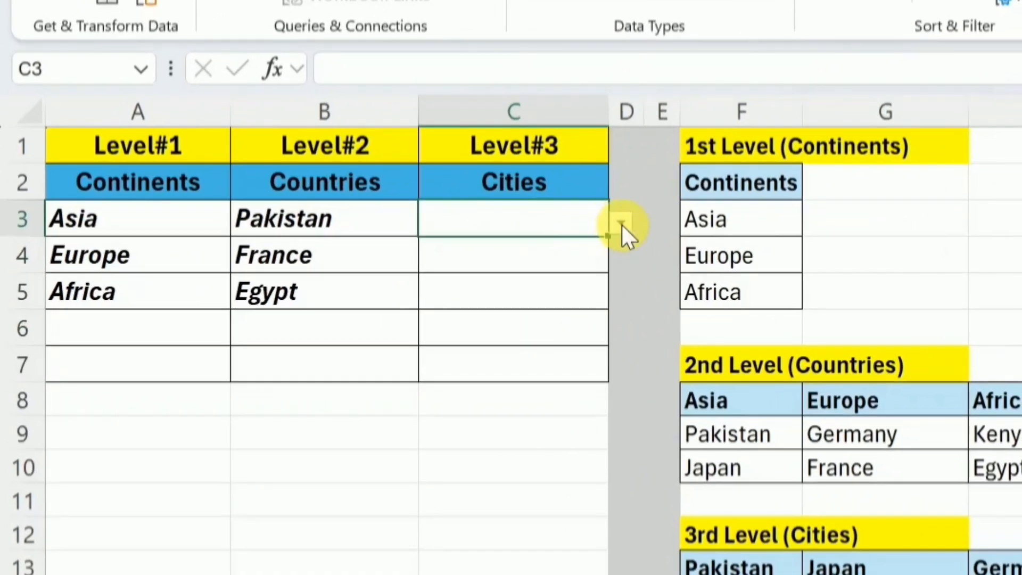
{"action": "left_click", "coordinate": [622, 224]}
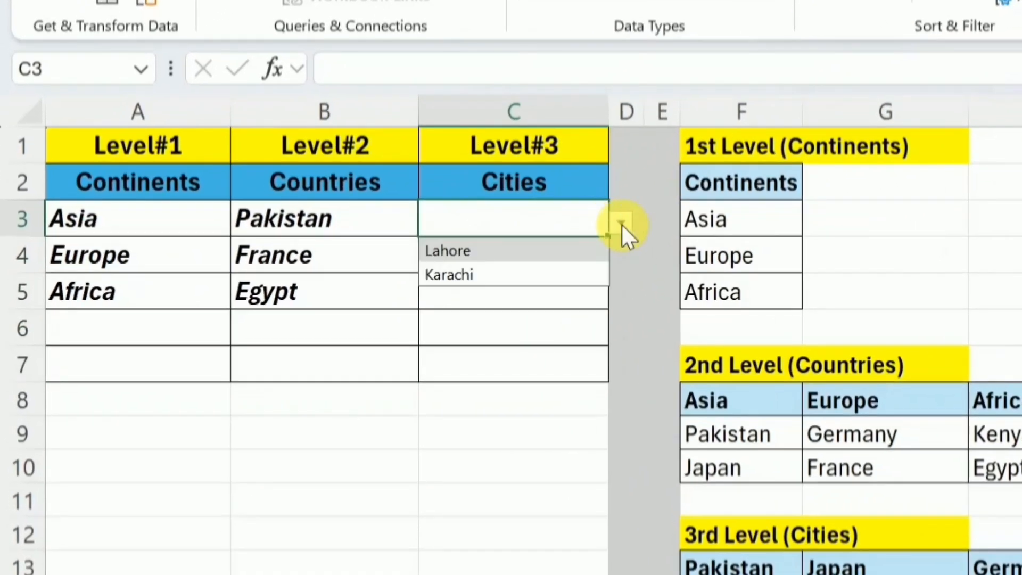
{"action": "left_click", "coordinate": [521, 274]}
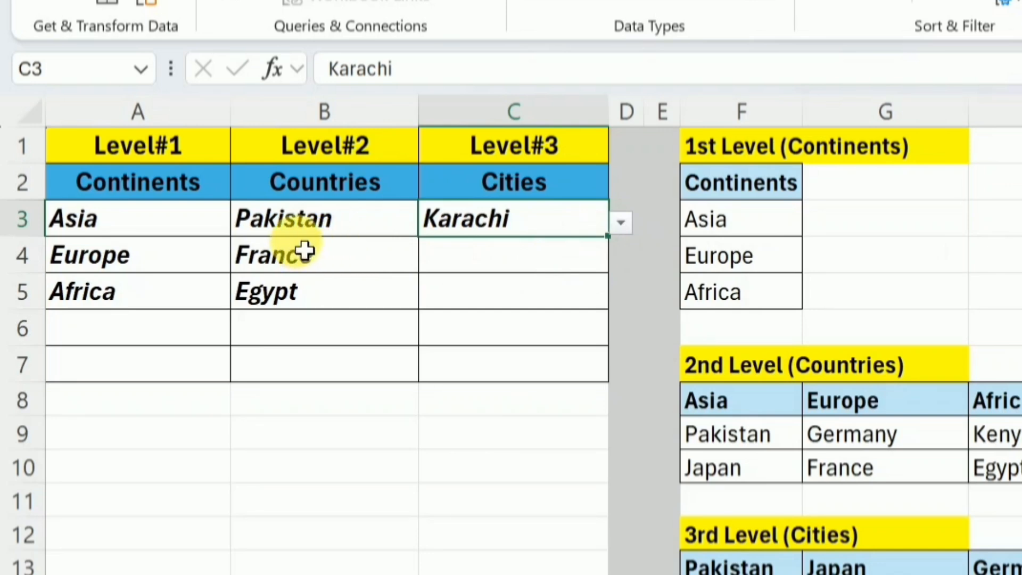
{"action": "left_click", "coordinate": [546, 269]}
{"action": "left_click", "coordinate": [621, 261]}
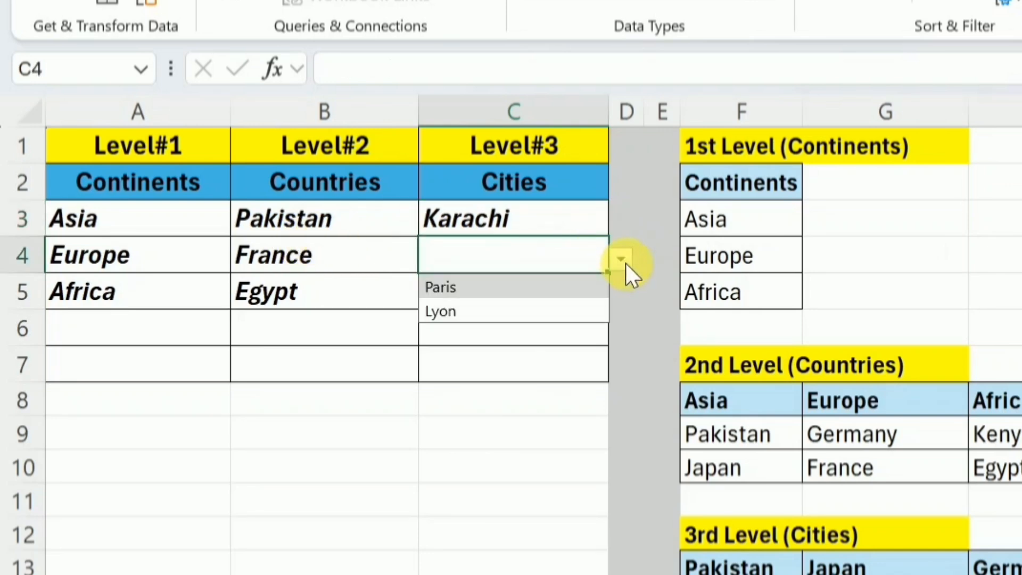
{"action": "left_click", "coordinate": [513, 318]}
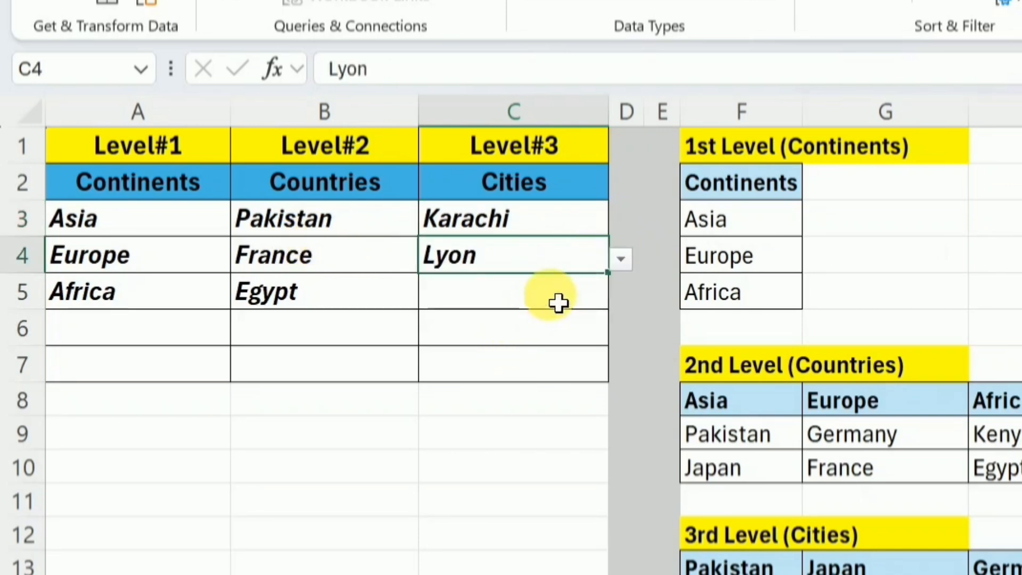
{"action": "left_click", "coordinate": [607, 294]}
{"action": "left_click", "coordinate": [619, 296]}
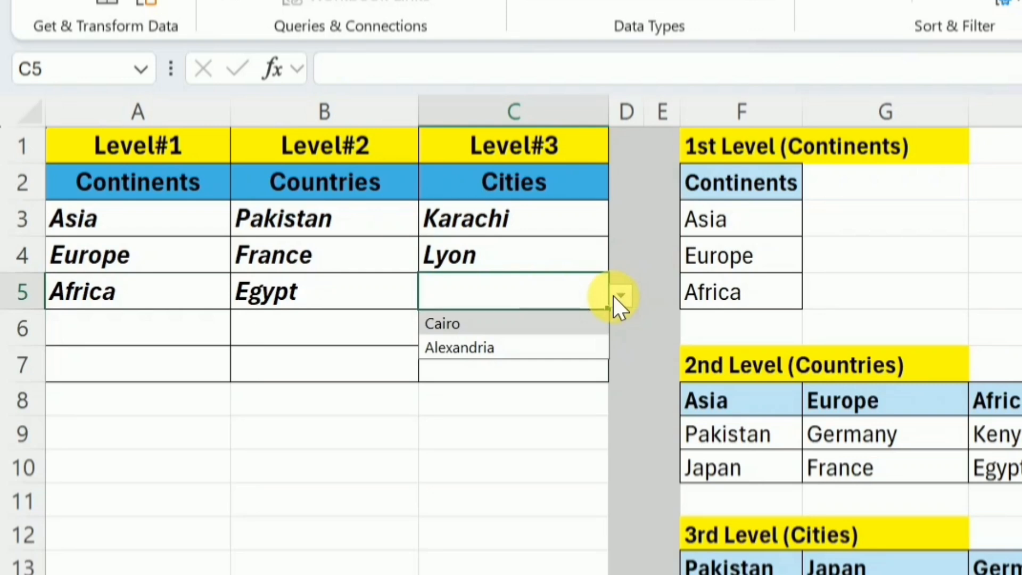
{"action": "left_click", "coordinate": [524, 348]}
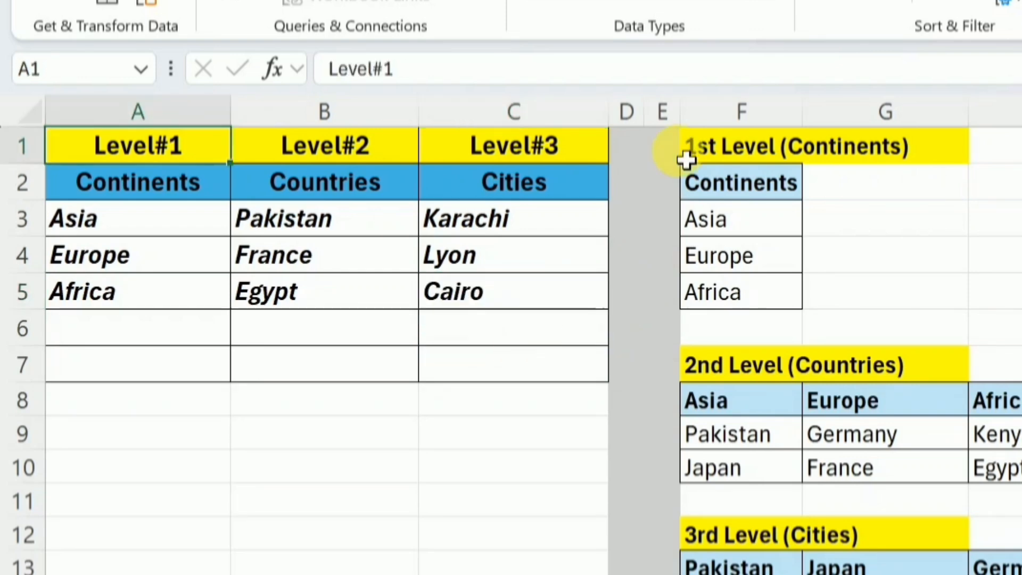